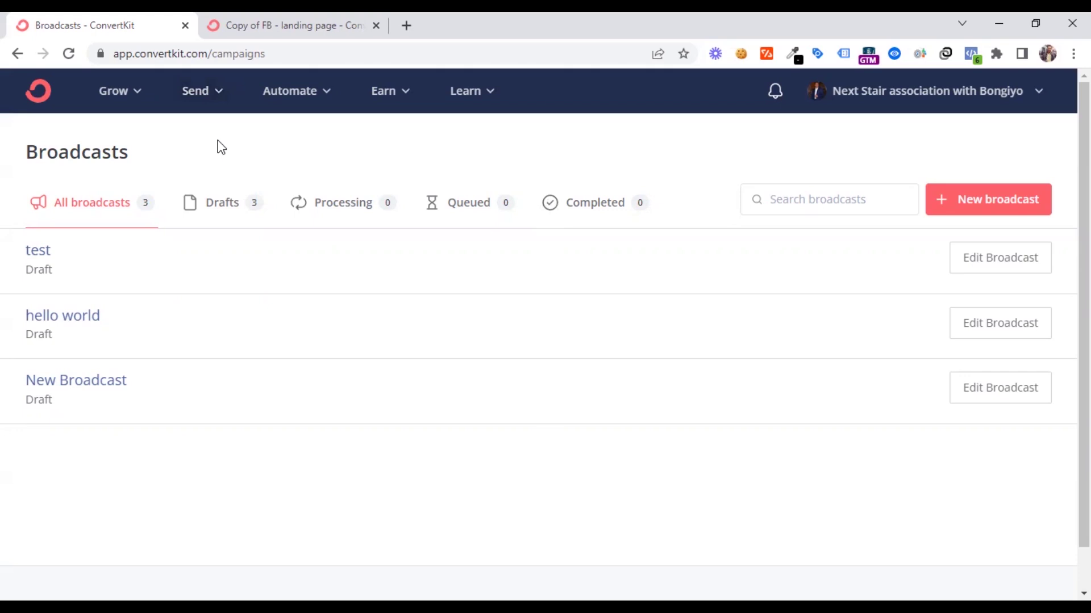
Step: Open the "Welcome To PTE Centre" email in the "1. Sequence - [FE PTE] Freemium - Free PDF Guide" sequence
{"action": "left_click", "coordinate": [217, 105]}
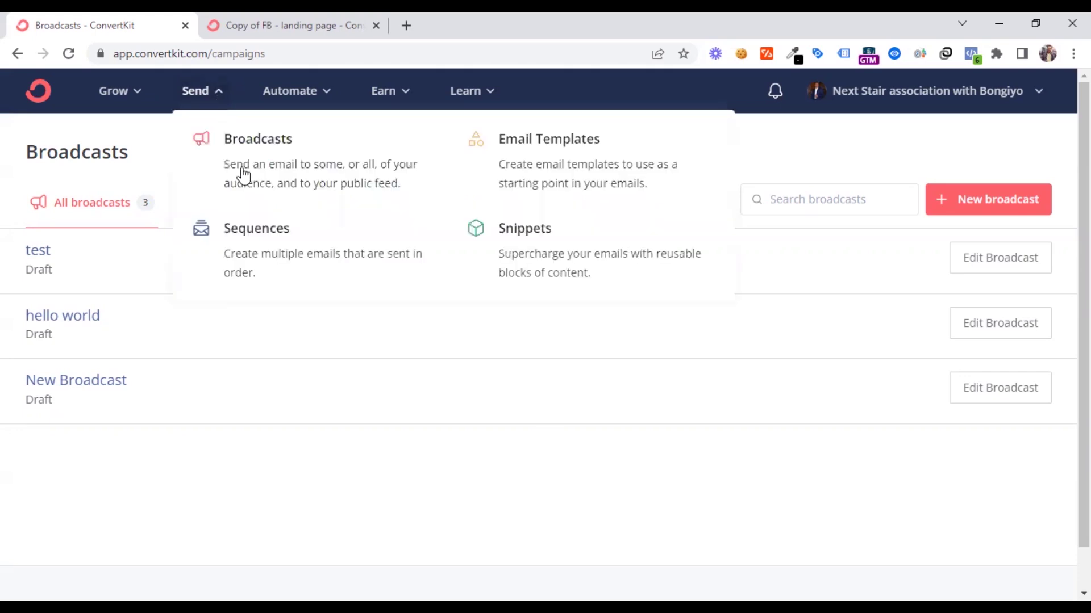
{"action": "left_click", "coordinate": [261, 239]}
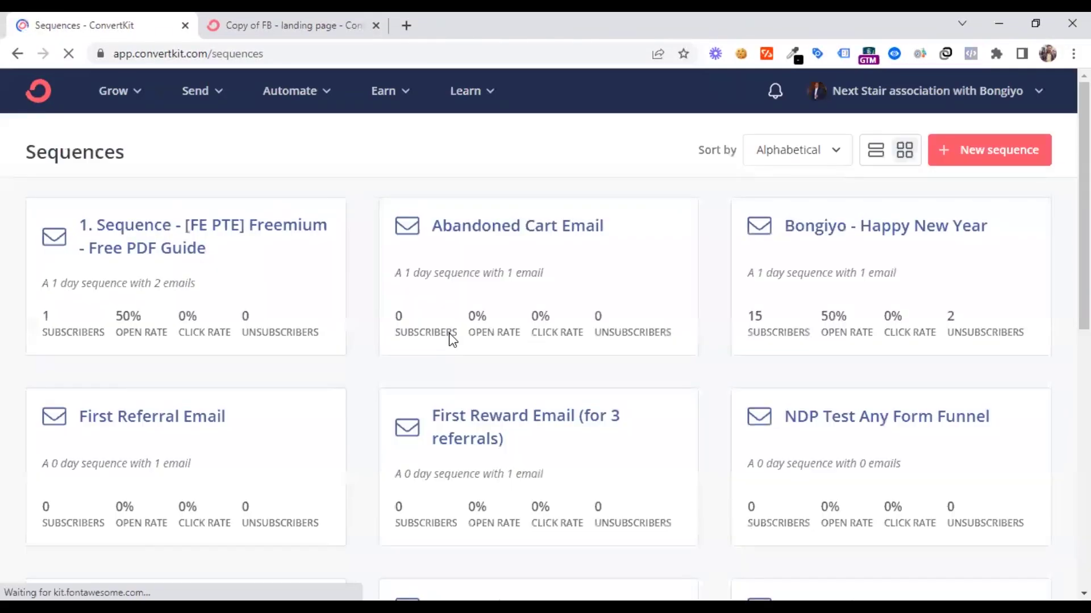
{"action": "left_click", "coordinate": [193, 249]}
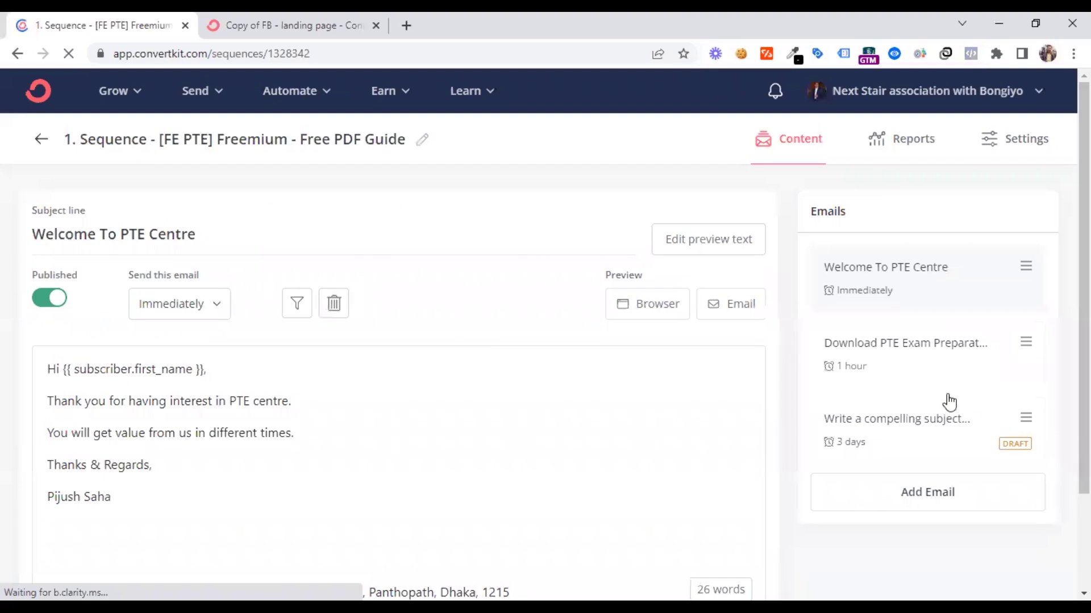
{"action": "left_click", "coordinate": [895, 426]}
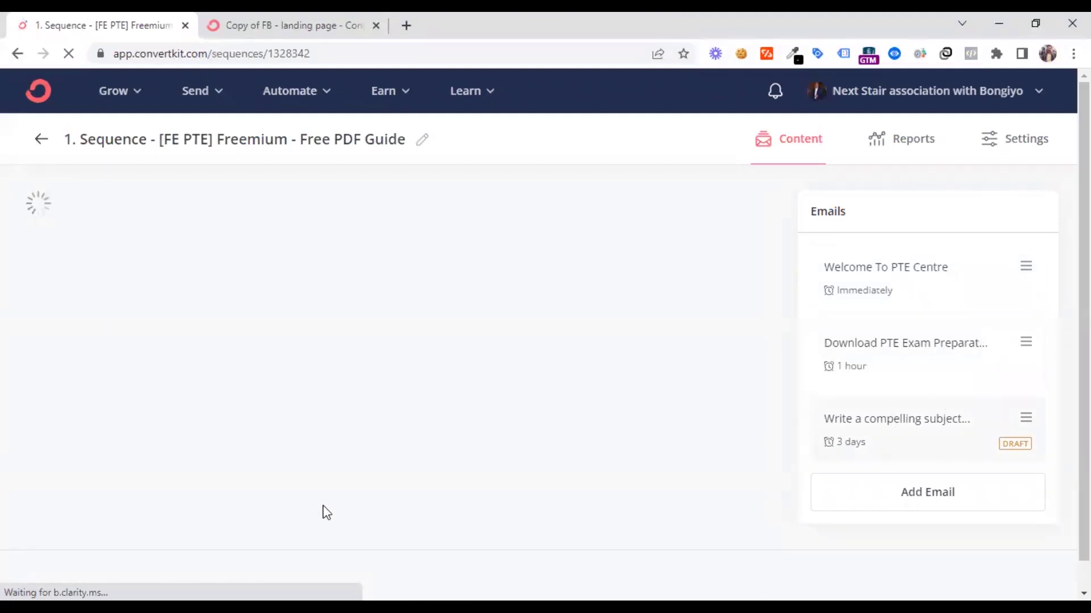
{"action": "left_click", "coordinate": [882, 286]}
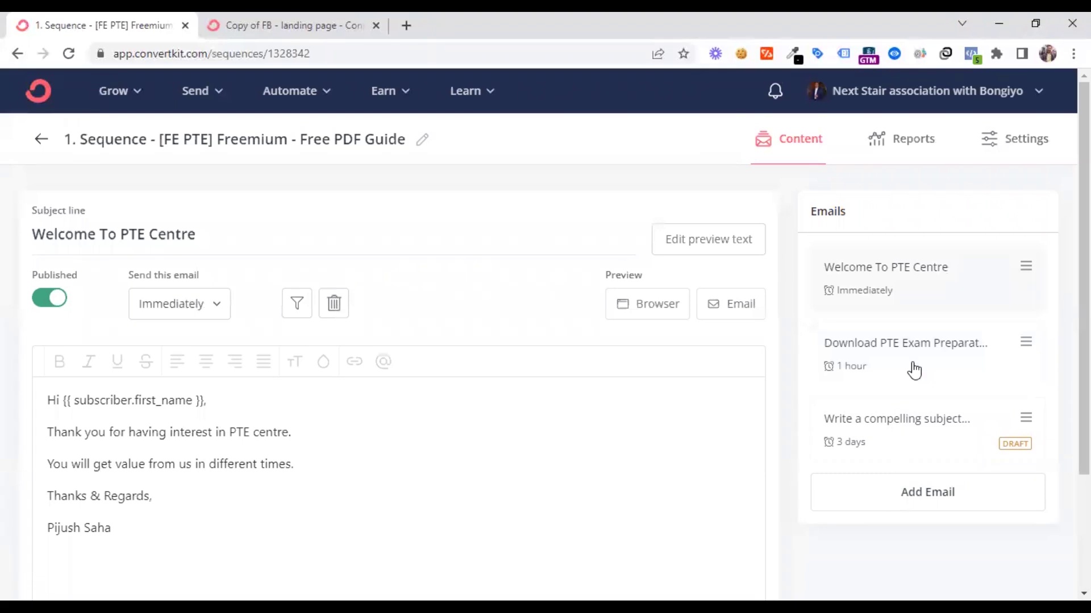
Step: Add the line ">> Click Here To Learn More" below the thank-you sentence in the email body
{"action": "left_click", "coordinate": [322, 433]}
{"action": "key", "text": "Return"}
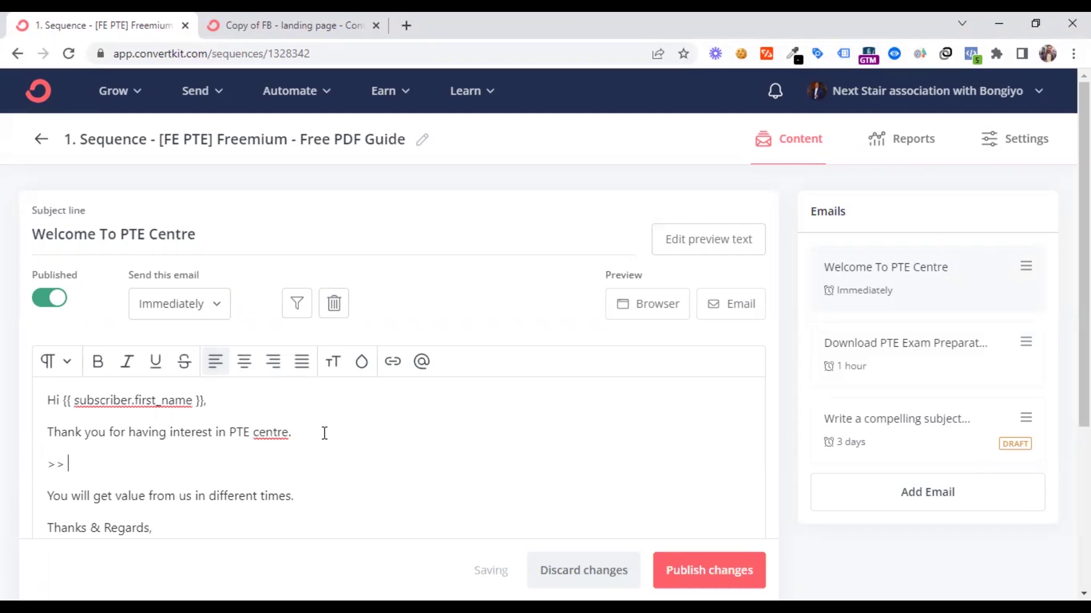
{"action": "type", "text": ">> Click Here To Learn More"}
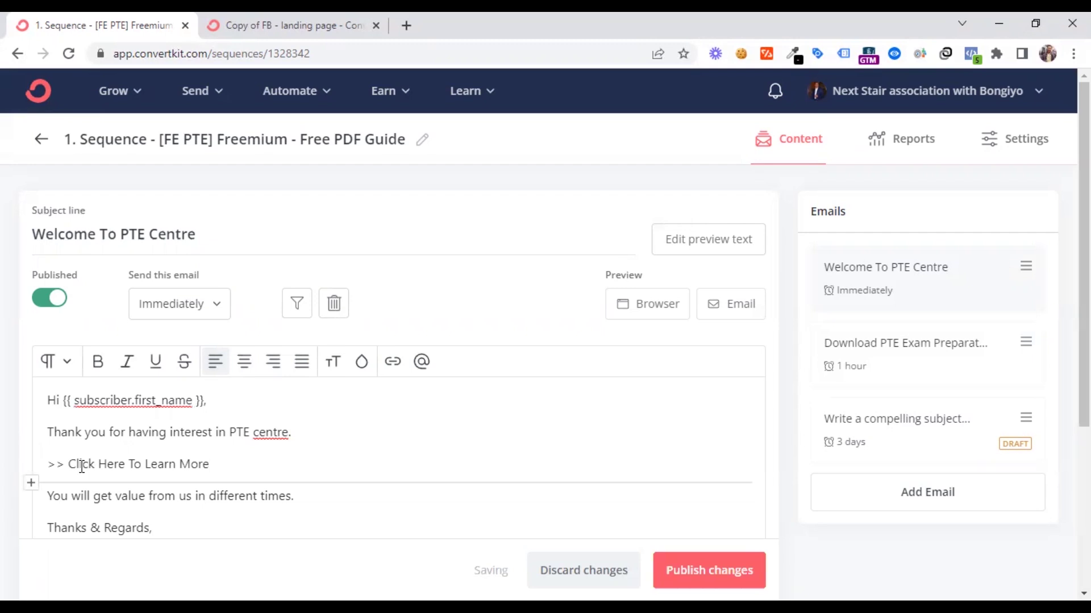
{"action": "triple_click", "coordinate": [51, 464]}
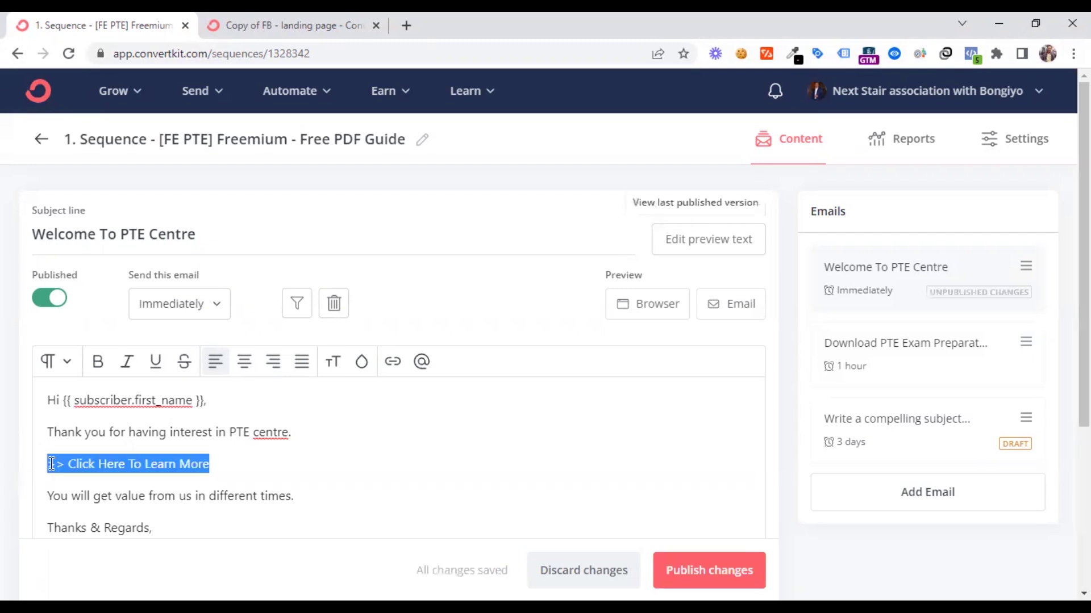
{"action": "left_click", "coordinate": [390, 364]}
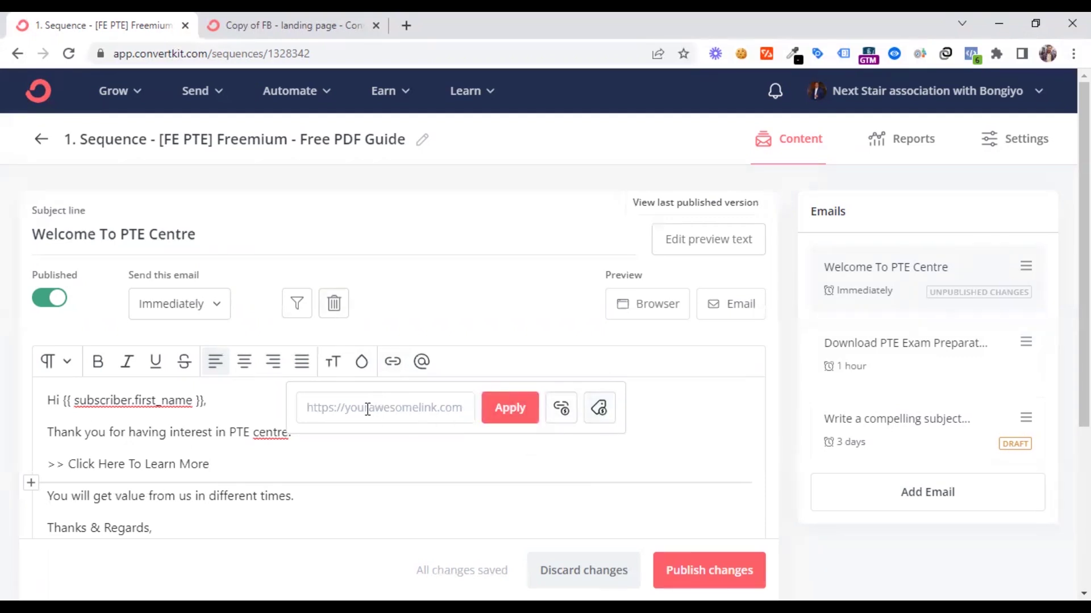
{"action": "type", "text": "hts"}
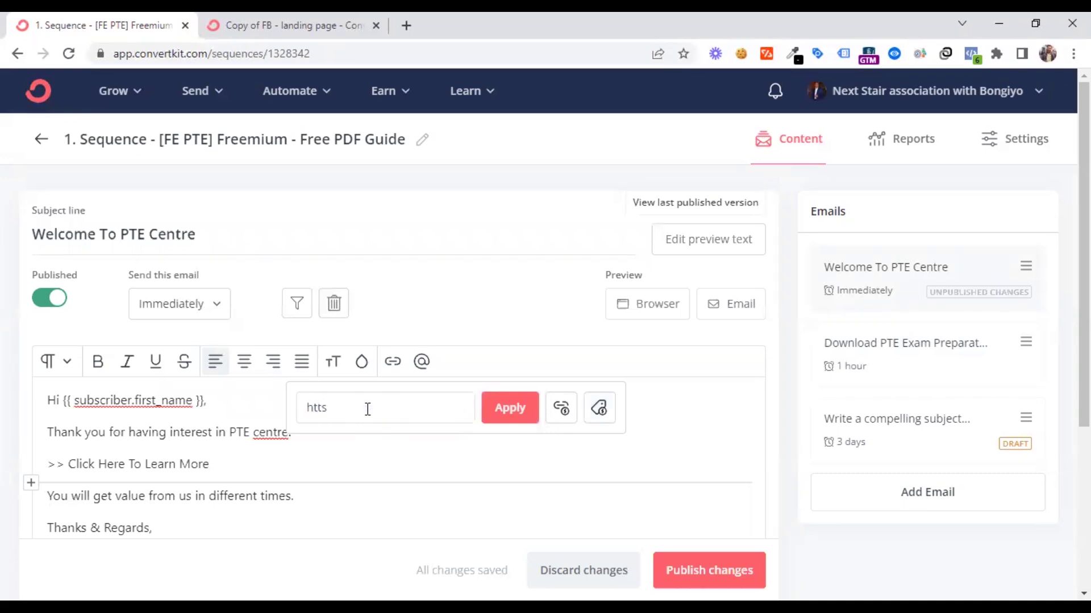
{"action": "key", "text": "BackSpace"}
{"action": "type", "text": "ps://nextstair.com/lp1"}
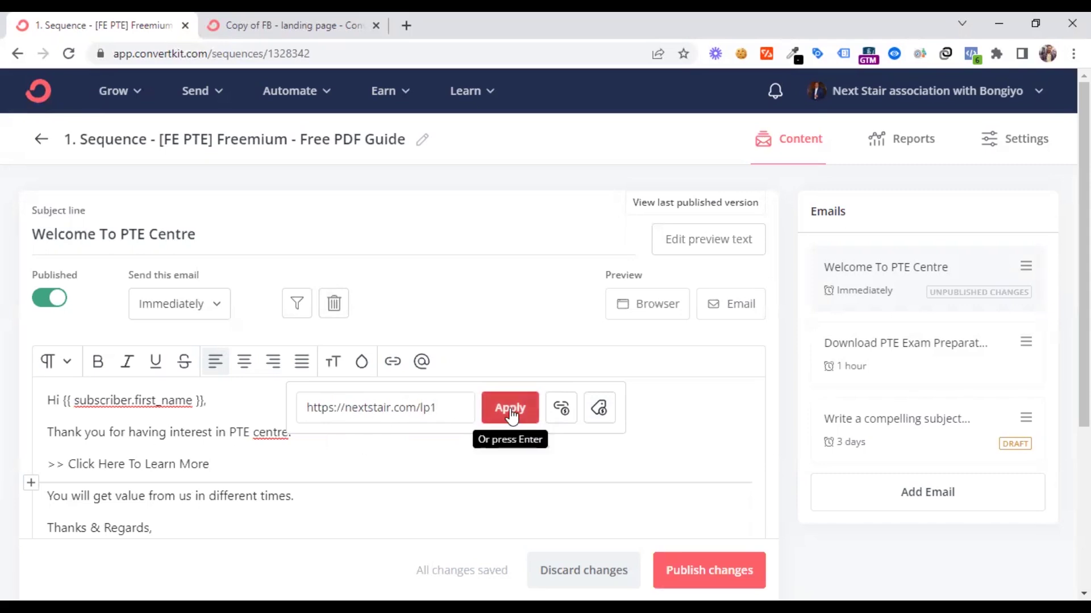
Step: Set the link to tag subscribers who click it, creating the new tag "Clicked: NS LP1"
{"action": "left_click", "coordinate": [601, 416]}
{"action": "left_click", "coordinate": [359, 483]}
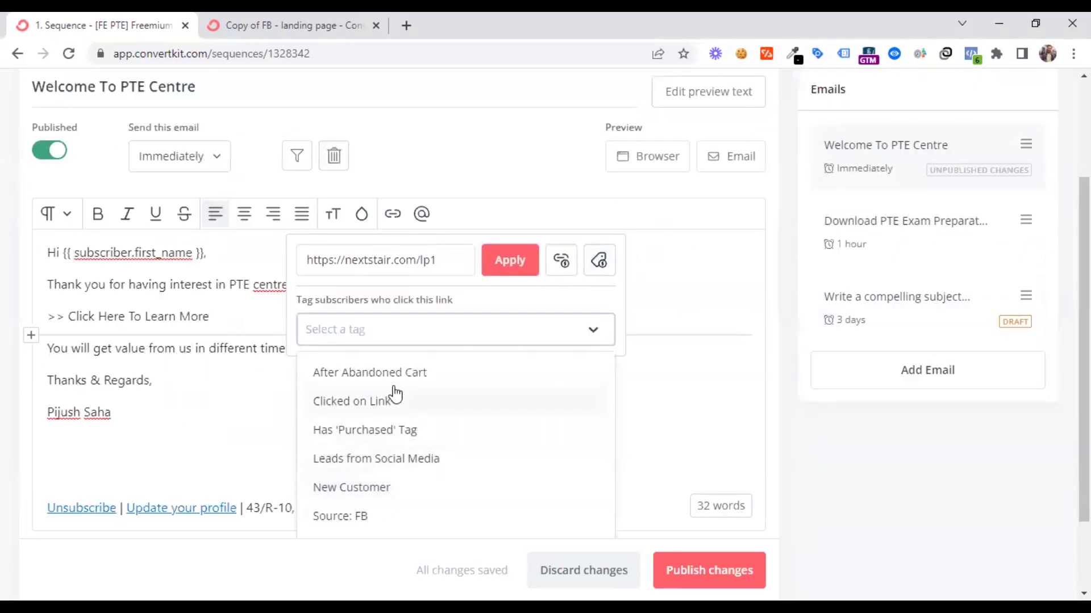
{"action": "left_click", "coordinate": [365, 336]}
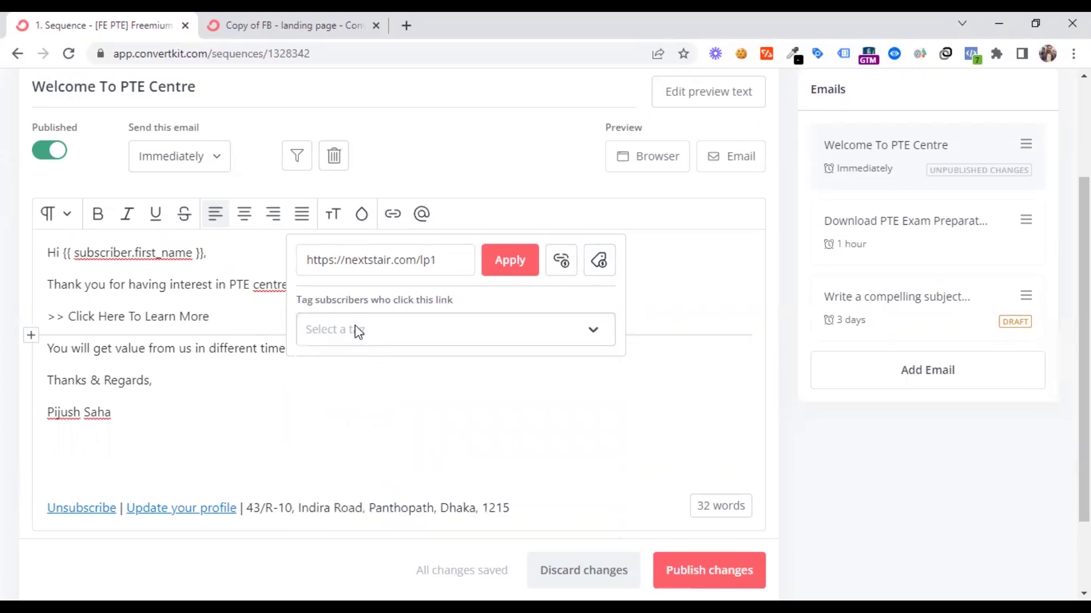
{"action": "left_click", "coordinate": [560, 269]}
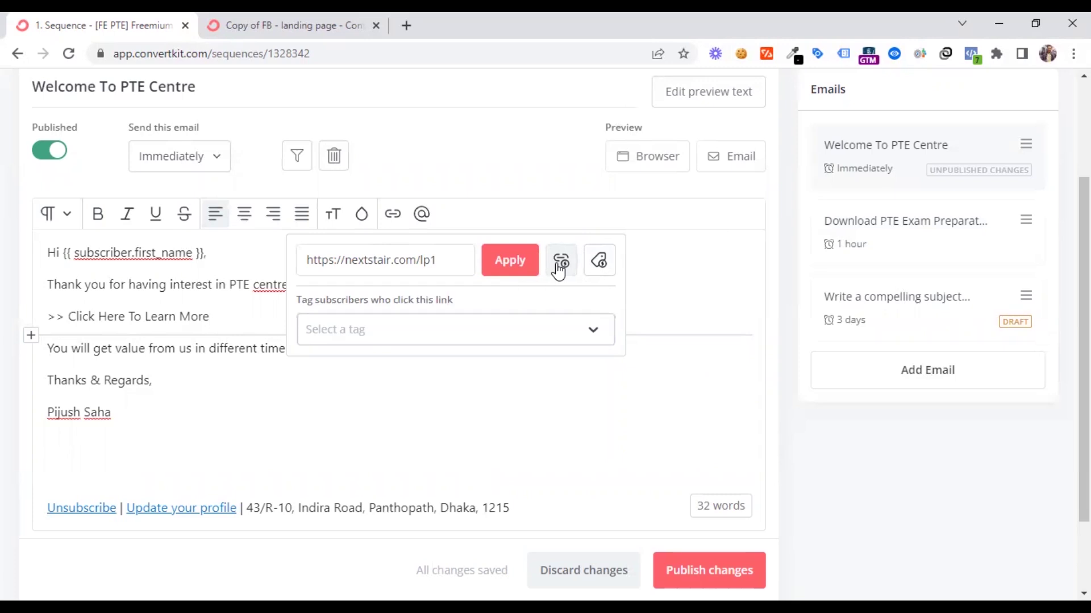
{"action": "left_click", "coordinate": [588, 270]}
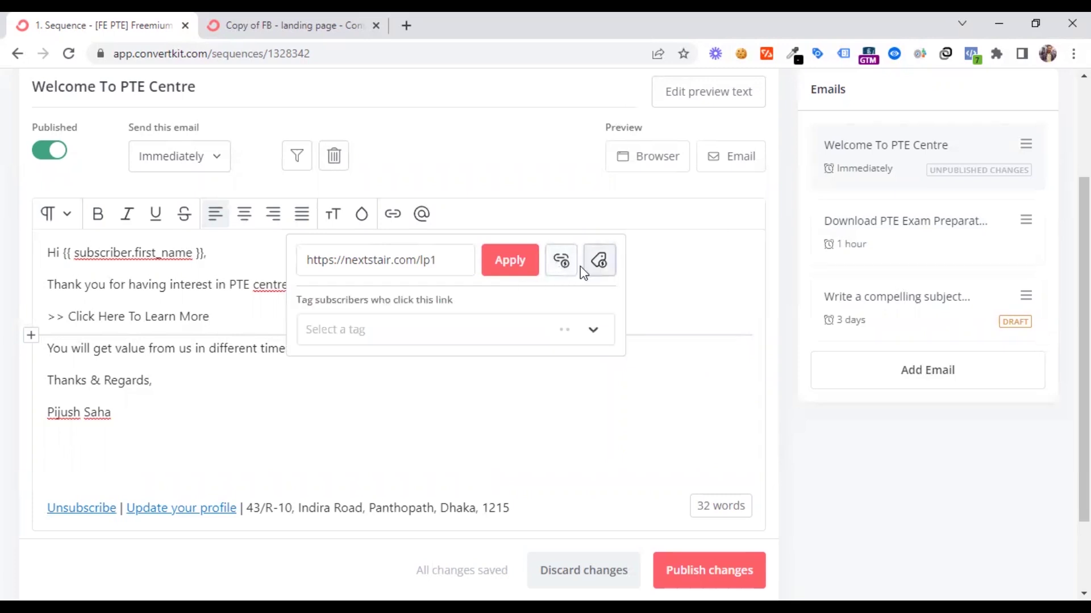
{"action": "left_click", "coordinate": [380, 329]}
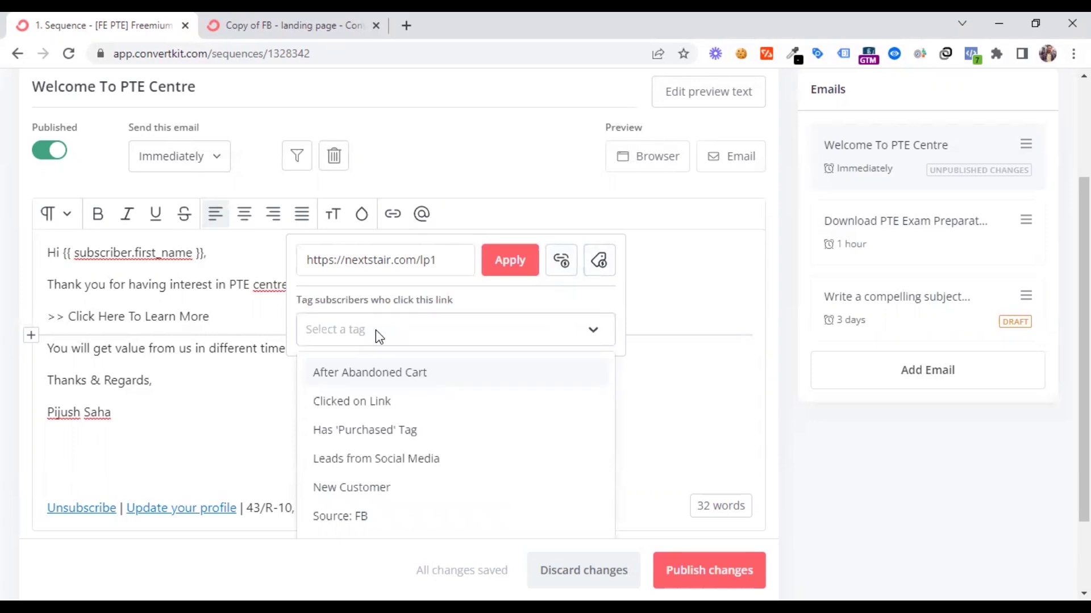
{"action": "type", "text": "Clic"}
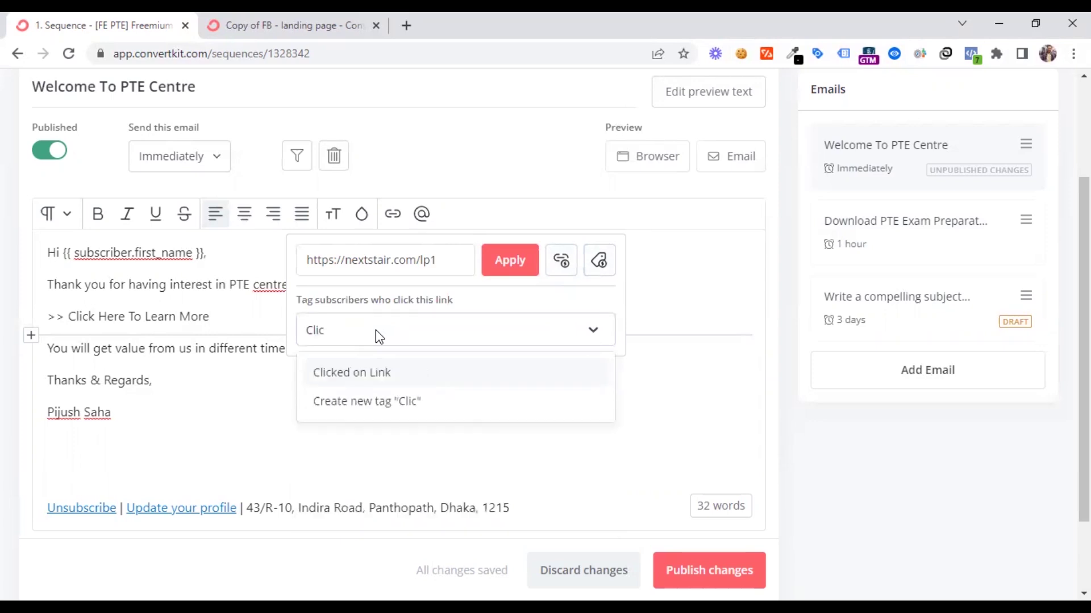
{"action": "type", "text": "ked"}
{"action": "type", "text": ": "}
{"action": "type", "text": "Link"}
{"action": "key", "text": "BackSpace"}
{"action": "key", "text": "BackSpace"}
{"action": "key", "text": "BackSpace"}
{"action": "key", "text": "BackSpace"}
{"action": "type", "text": "NS"}
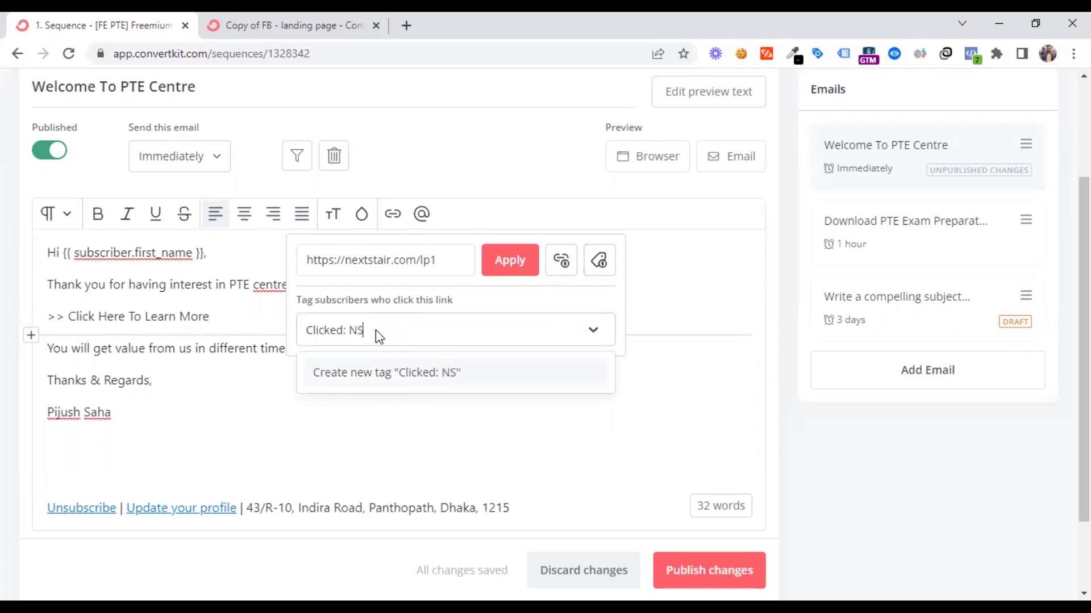
{"action": "type", "text": " LP1"}
{"action": "left_click", "coordinate": [390, 381]}
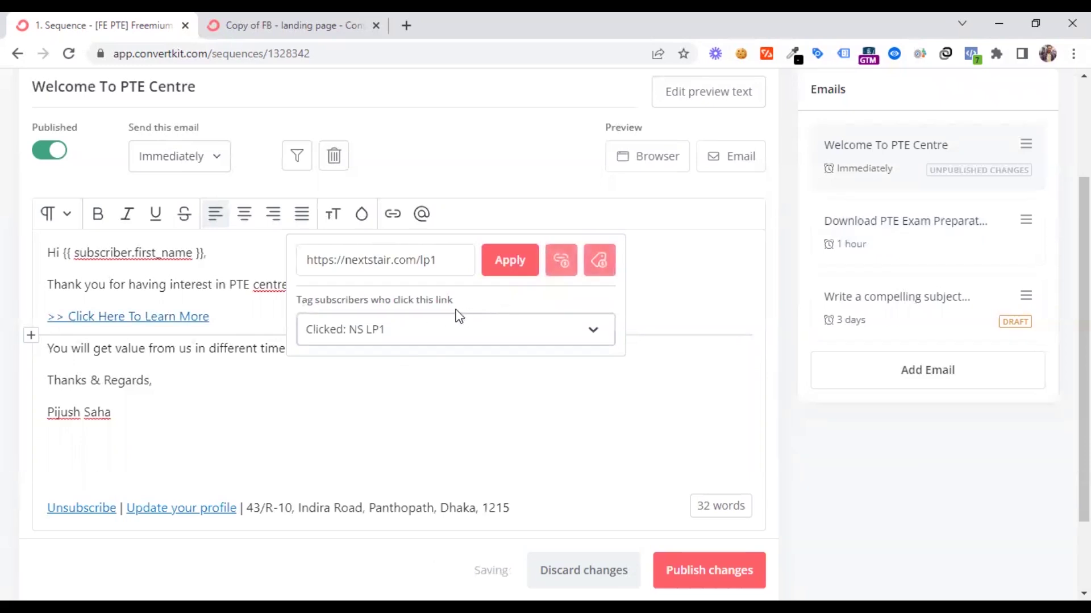
{"action": "left_click", "coordinate": [240, 395]}
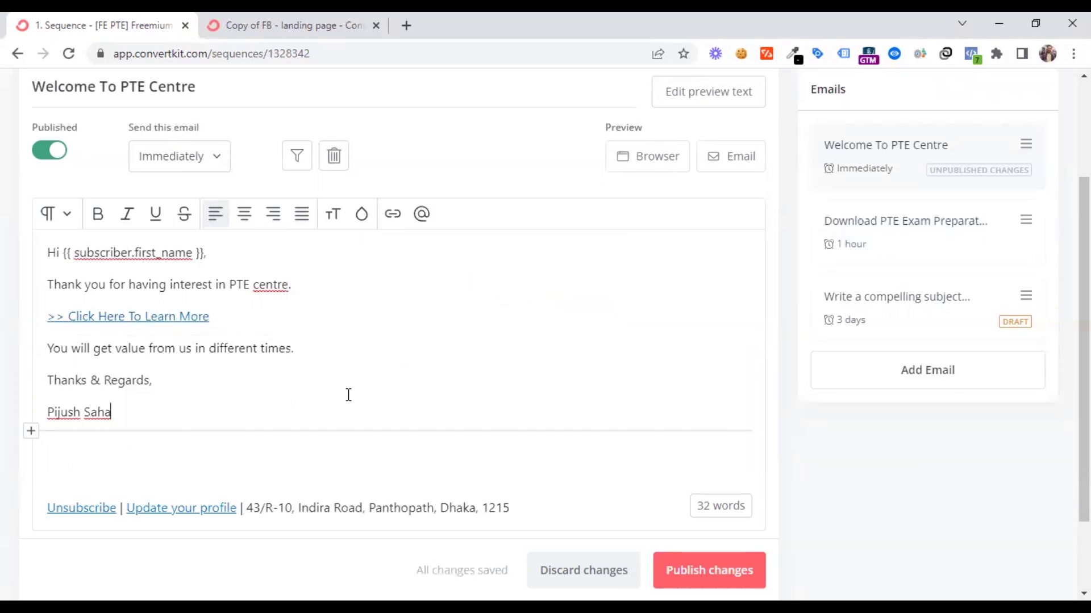
Step: Publish the changes to the "Welcome To PTE Centre" email
{"action": "scroll", "coordinate": [349, 389], "scroll_direction": "down", "scroll_amount": 2}
{"action": "scroll", "coordinate": [349, 390], "scroll_direction": "up", "scroll_amount": 5}
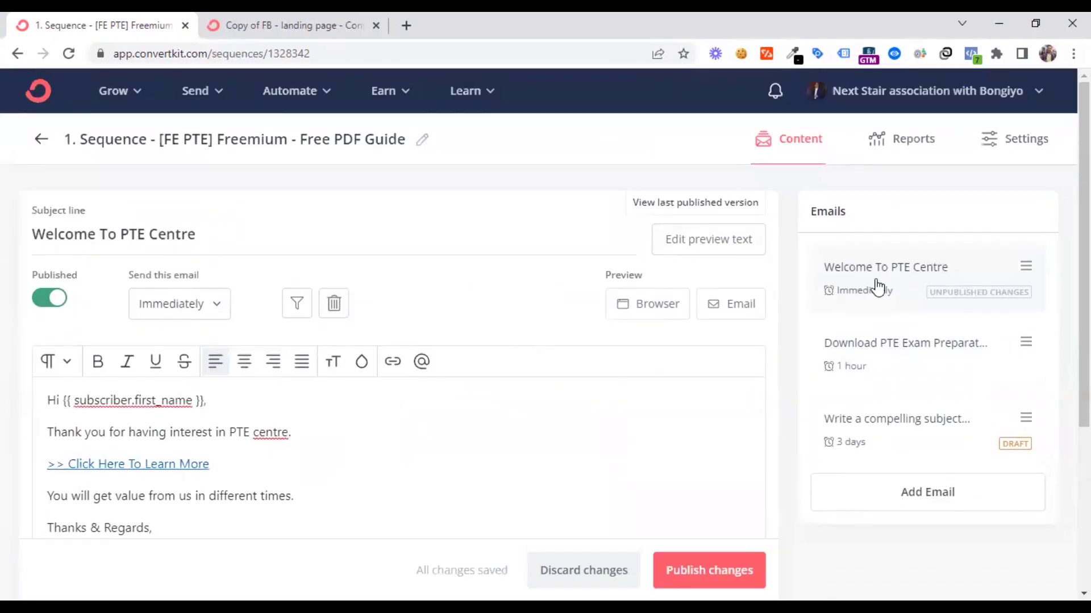
{"action": "scroll", "coordinate": [584, 379], "scroll_direction": "down", "scroll_amount": 4}
{"action": "left_click", "coordinate": [707, 476]}
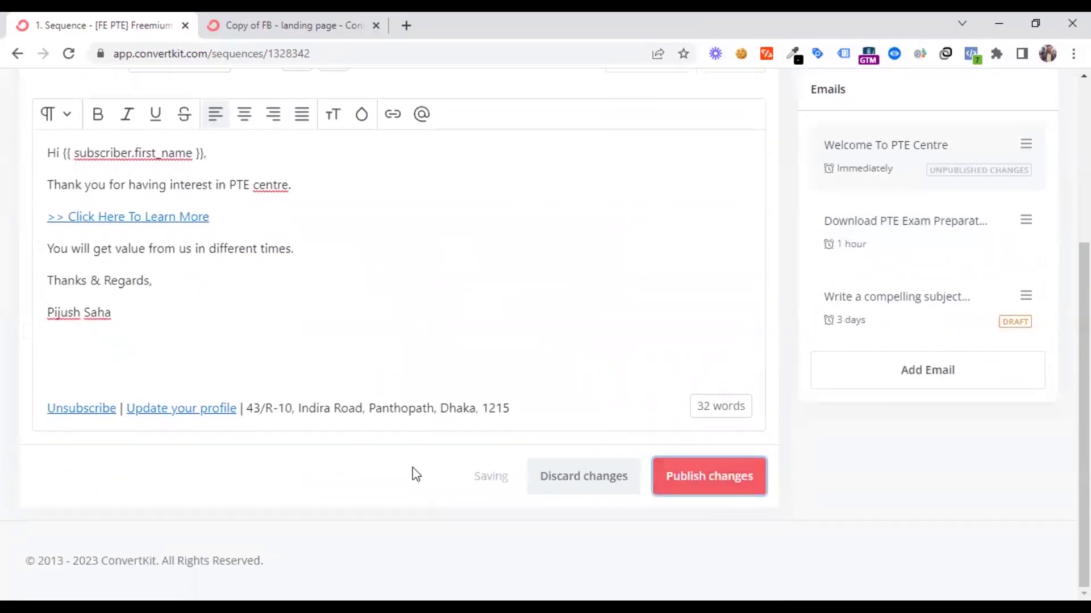
{"action": "scroll", "coordinate": [422, 443], "scroll_direction": "up", "scroll_amount": 3}
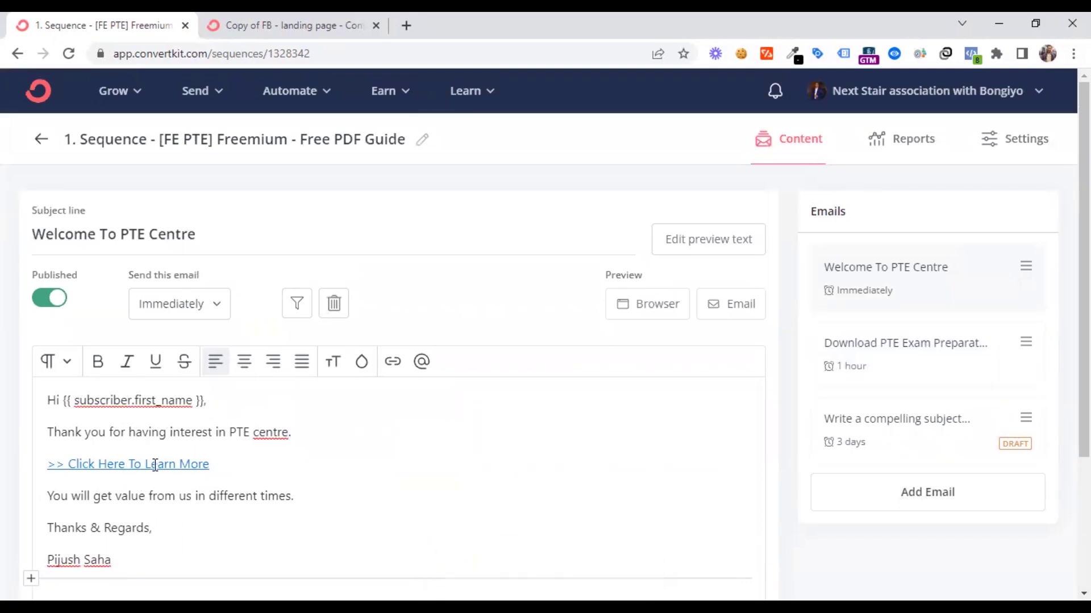
Step: Open the automation rules in a new browser tab and place it directly after the sequence's tab
{"action": "left_click", "coordinate": [139, 99]}
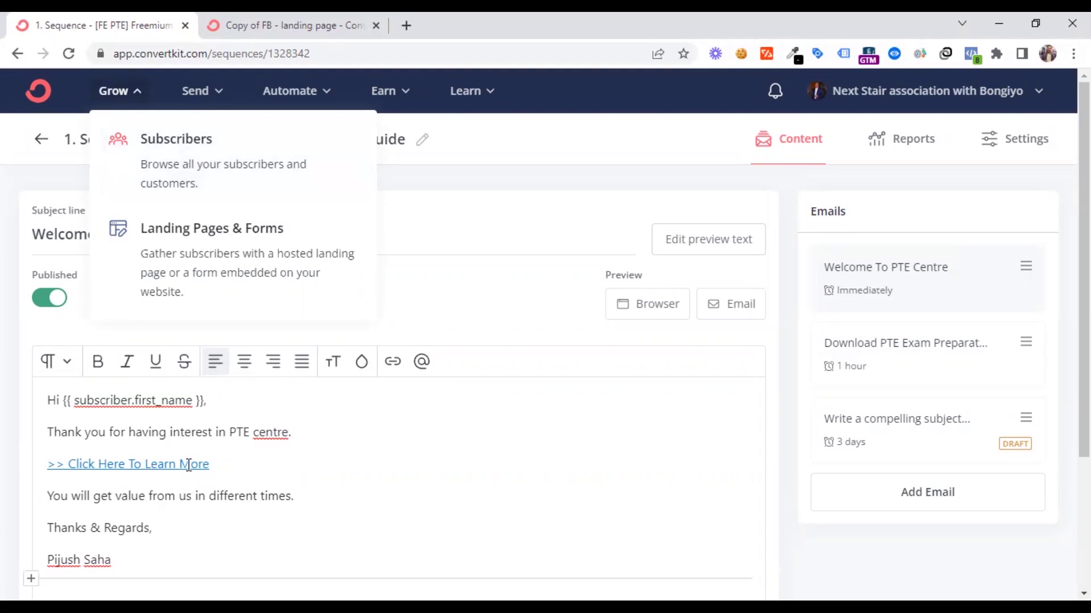
{"action": "left_click", "coordinate": [226, 105]}
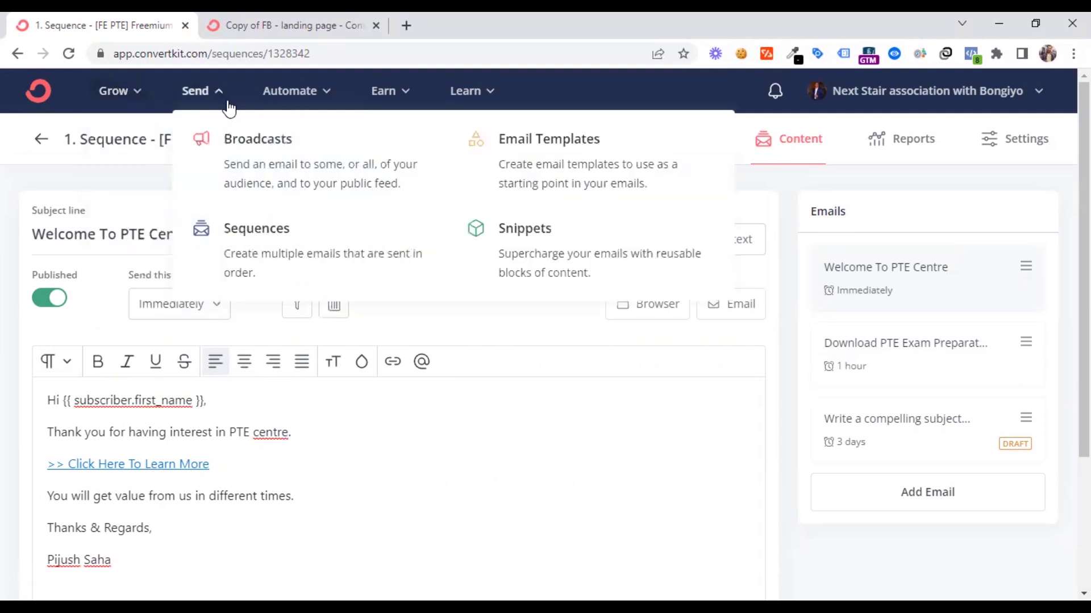
{"action": "left_click", "coordinate": [293, 93]}
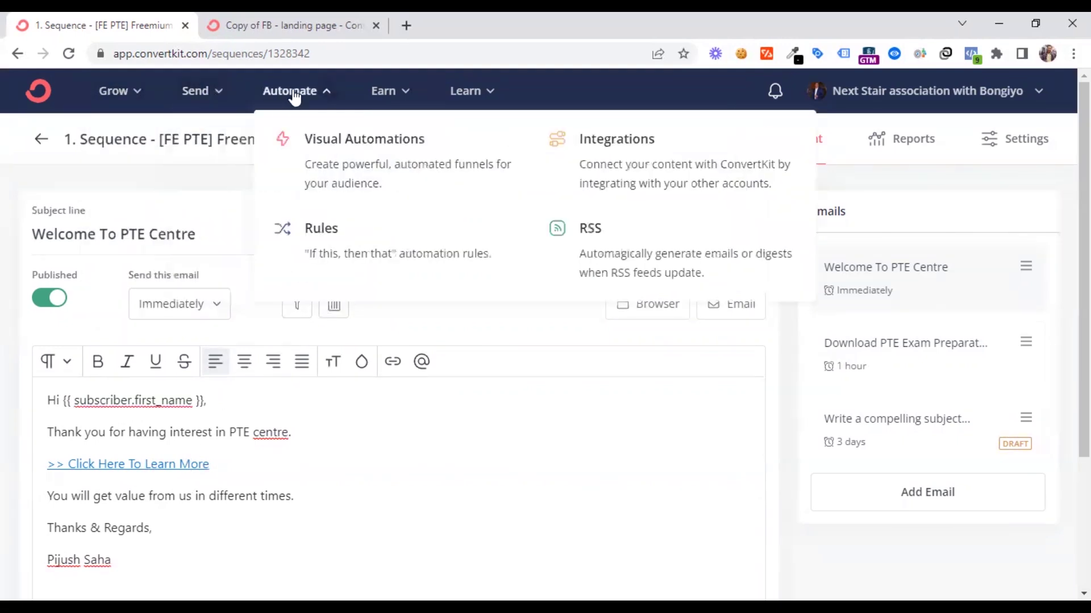
{"action": "middle_click", "coordinate": [365, 243]}
{"action": "left_click", "coordinate": [452, 20]}
{"action": "left_click", "coordinate": [122, 26]}
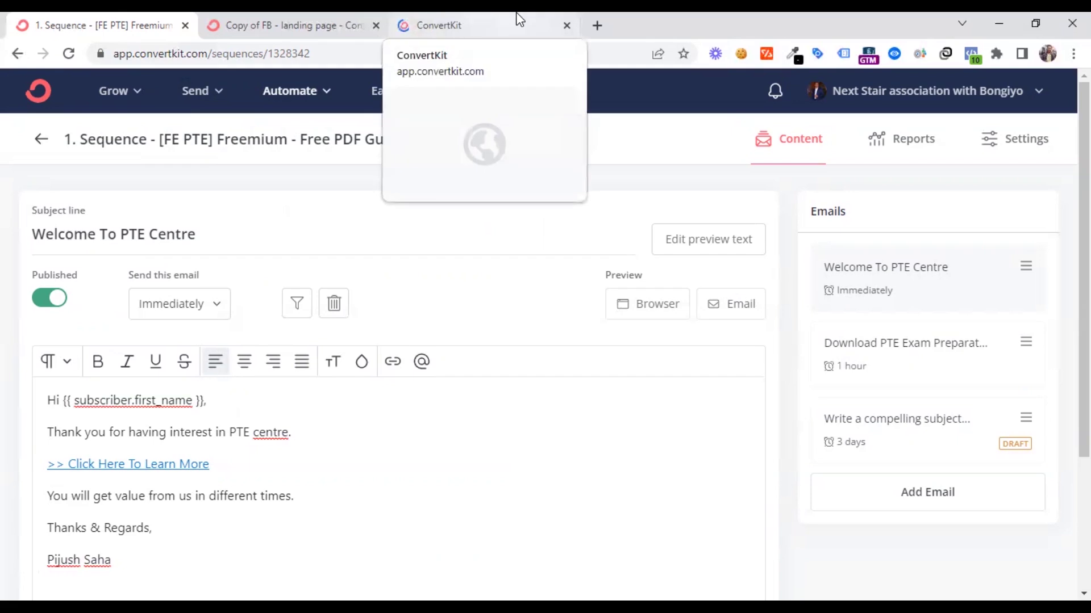
{"action": "left_click_drag", "start_coordinate": [432, 25], "coordinate": [295, 25]}
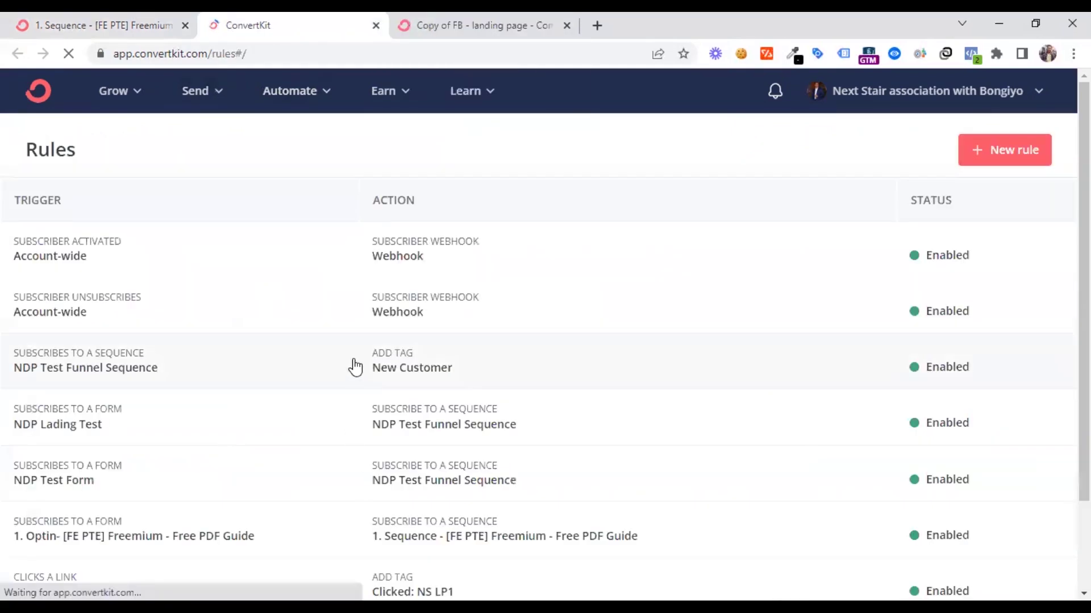
{"action": "scroll", "coordinate": [355, 366], "scroll_direction": "down", "scroll_amount": 2}
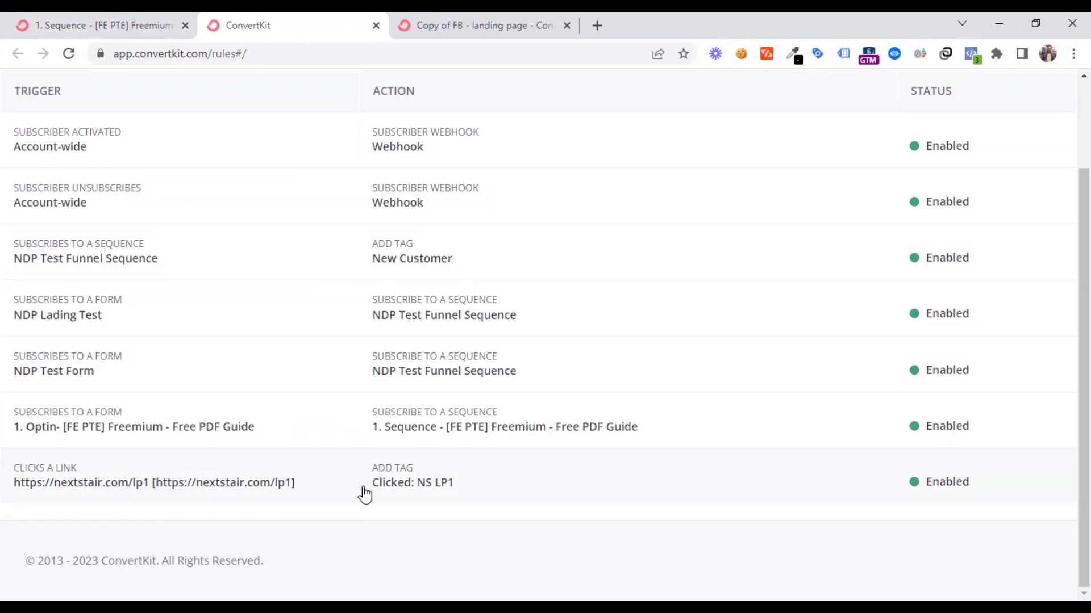
{"action": "left_click", "coordinate": [338, 490]}
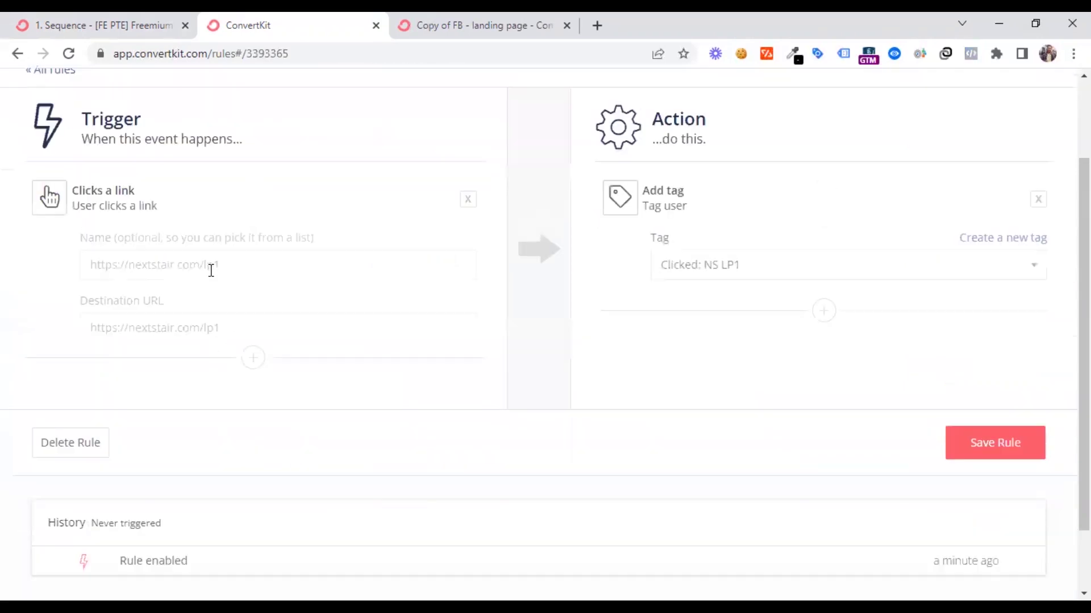
{"action": "scroll", "coordinate": [248, 293], "scroll_direction": "up", "scroll_amount": 2}
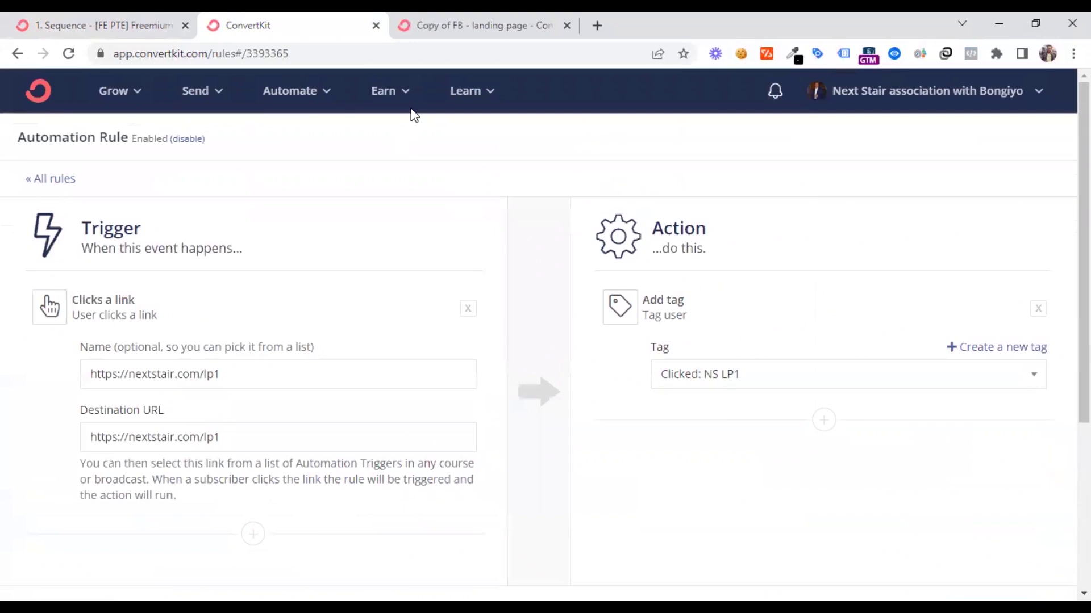
{"action": "left_click", "coordinate": [305, 108]}
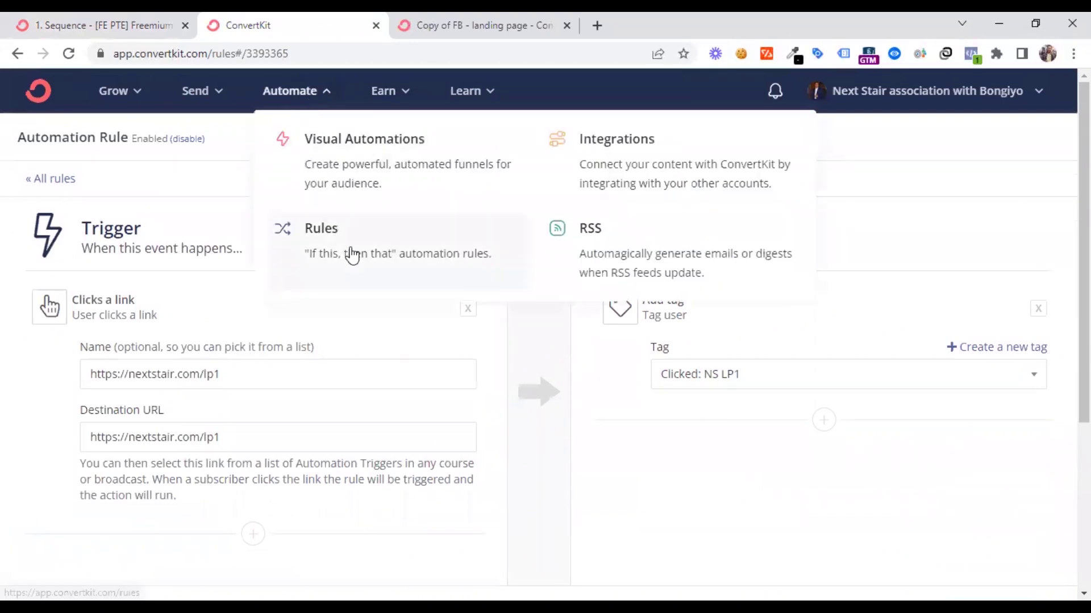
{"action": "left_click", "coordinate": [199, 204]}
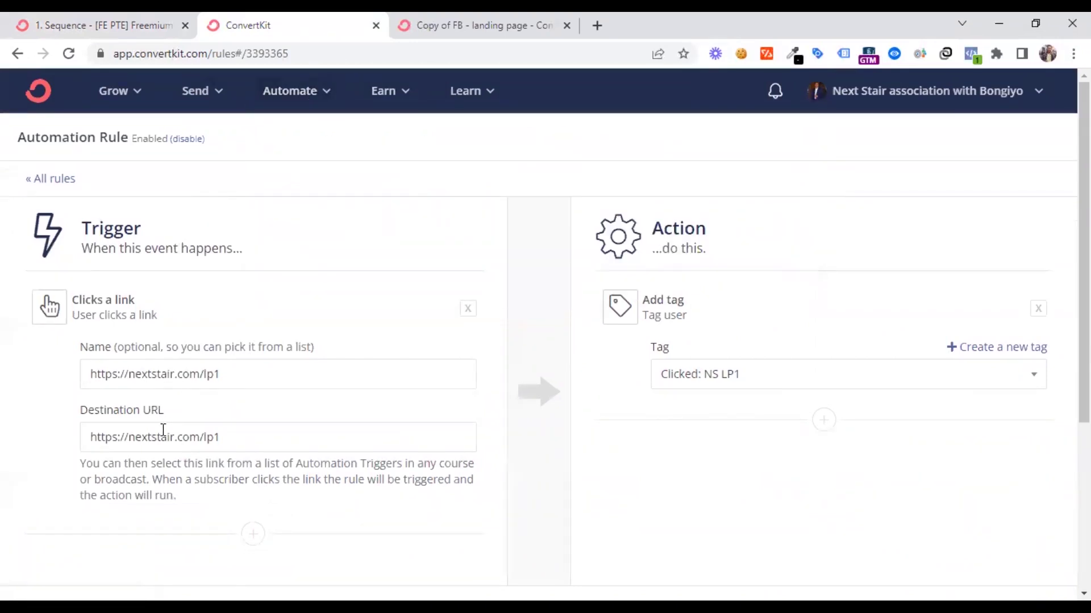
Step: Rename the rule's link trigger to "NS Landing Page Click"
{"action": "left_click_drag", "start_coordinate": [288, 382], "coordinate": [89, 372]}
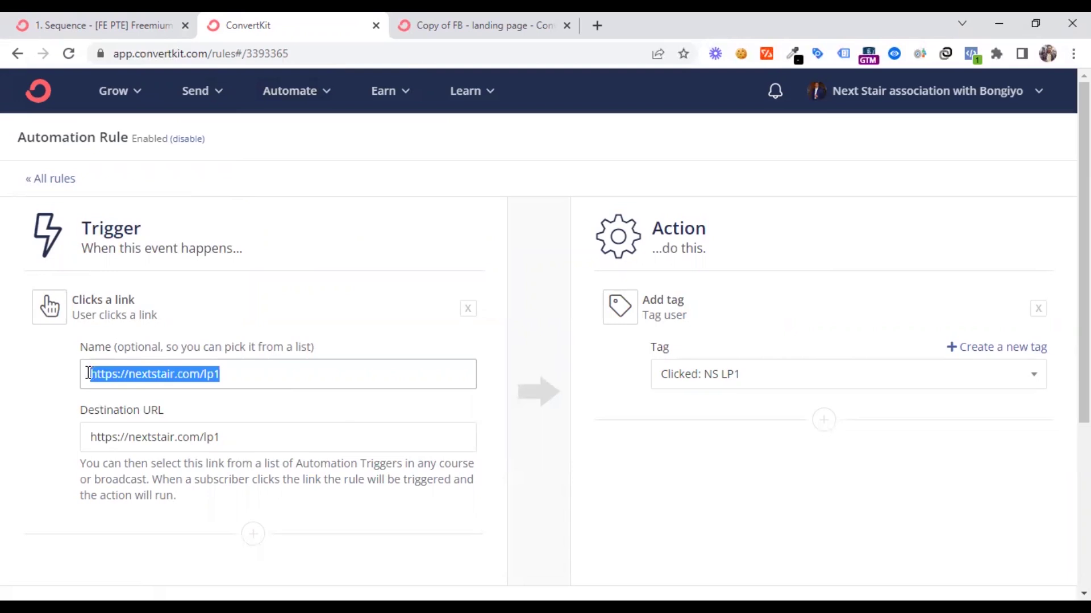
{"action": "type", "text": "NS Landing Page Click"}
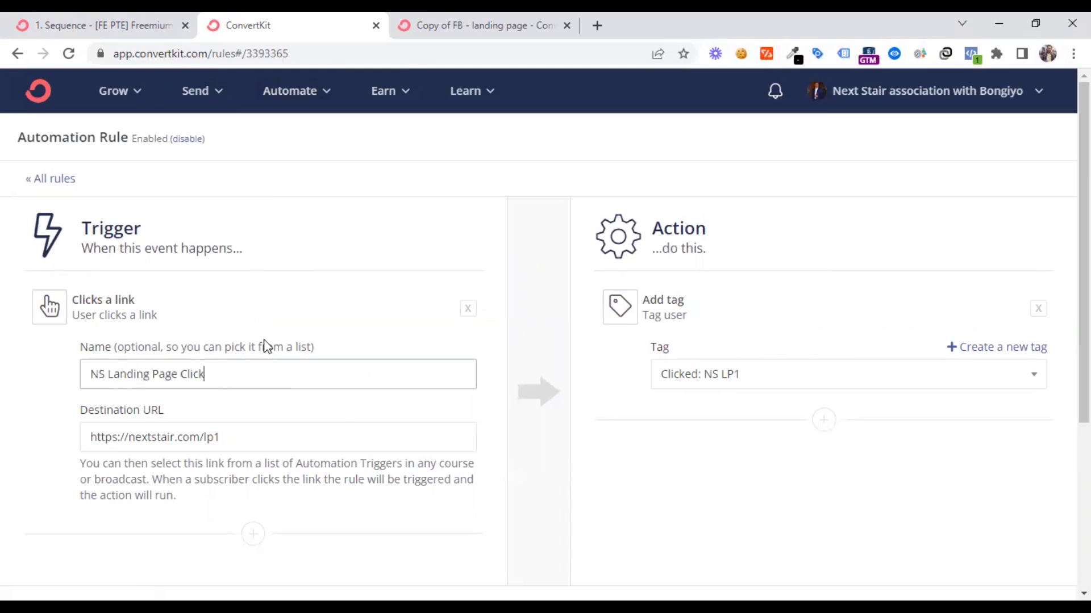
Step: Save the automation rule and return to the sequence's browser tab
{"action": "scroll", "coordinate": [477, 331], "scroll_direction": "down", "scroll_amount": 3}
{"action": "left_click", "coordinate": [981, 469]}
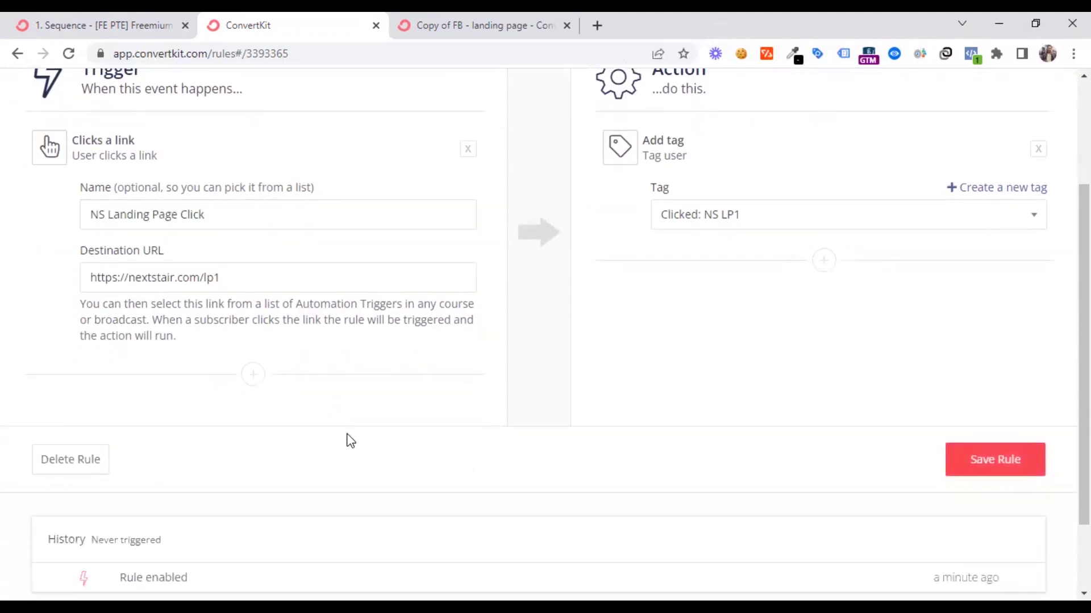
{"action": "left_click", "coordinate": [131, 23]}
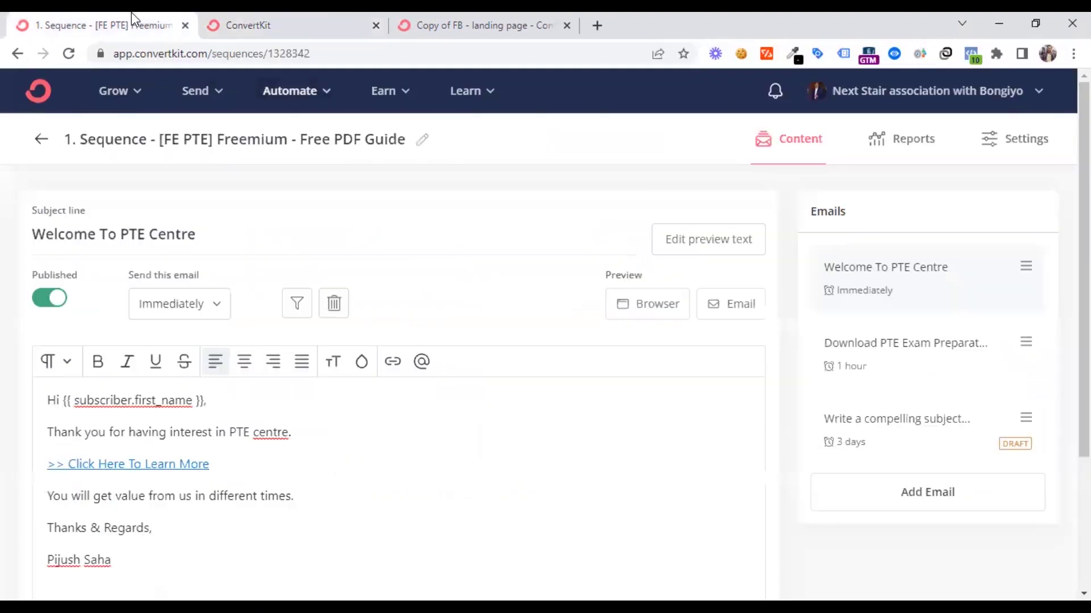
Step: Reload the sequence page to refresh the link data in the "Welcome To PTE Centre" email
{"action": "scroll", "coordinate": [486, 326], "scroll_direction": "down", "scroll_amount": 3}
{"action": "scroll", "coordinate": [467, 324], "scroll_direction": "up", "scroll_amount": 2}
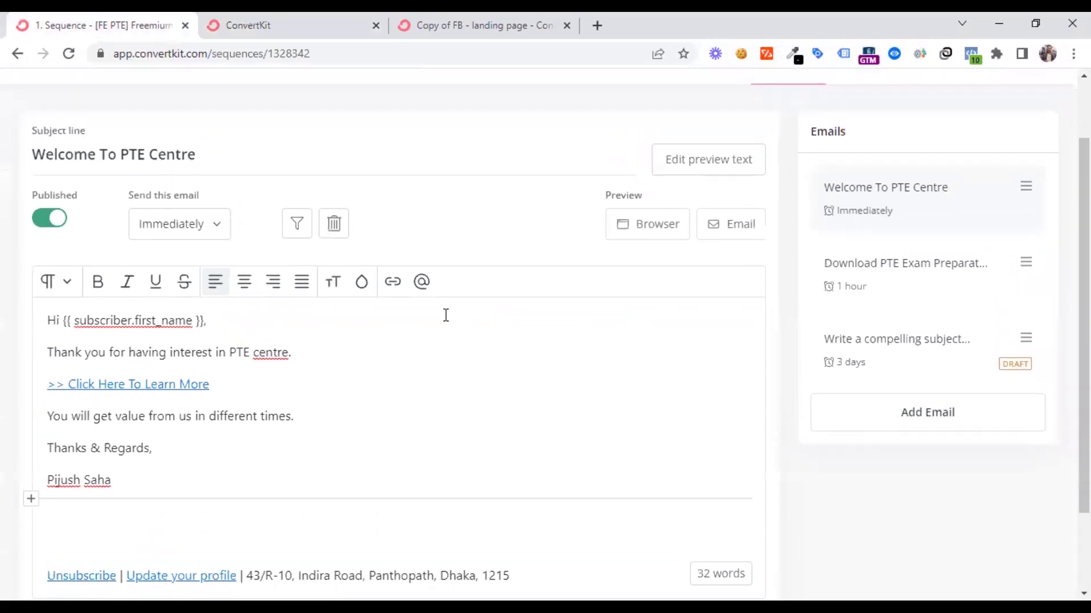
{"action": "left_click", "coordinate": [191, 385]}
{"action": "left_click_drag", "start_coordinate": [232, 384], "coordinate": [48, 384]}
{"action": "scroll", "coordinate": [393, 179], "scroll_direction": "down", "scroll_amount": 2}
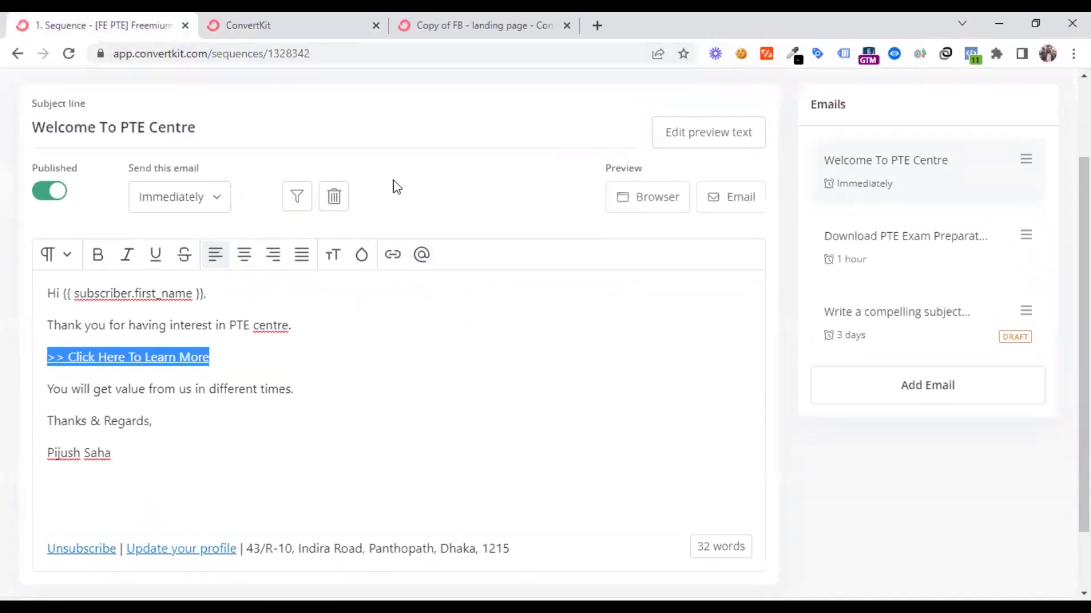
{"action": "left_click", "coordinate": [305, 54]}
{"action": "key", "text": "Return"}
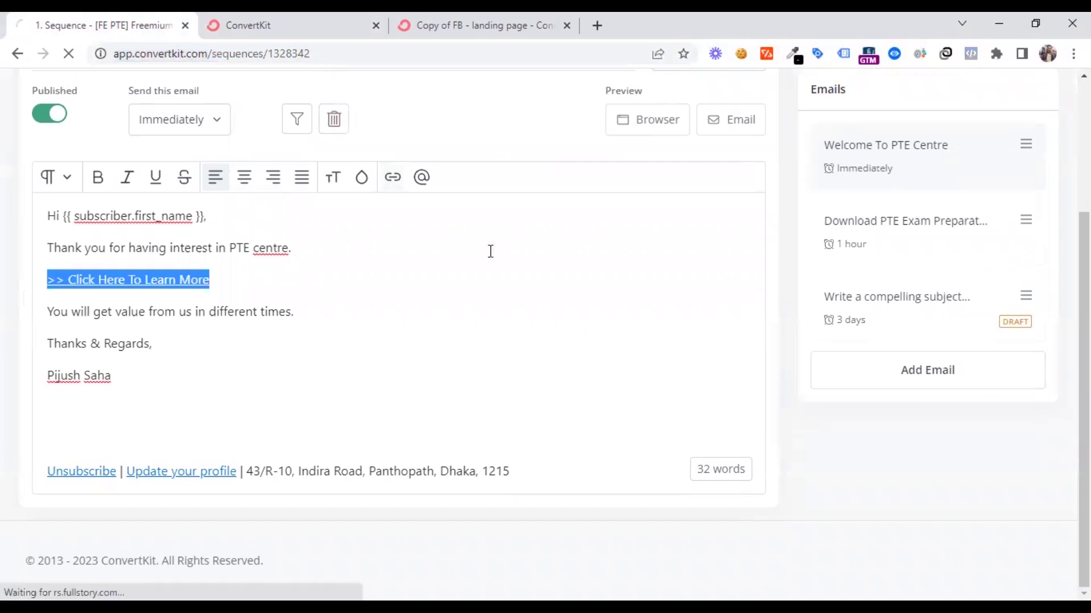
Step: Check which tag is assigned to subscribers who click the ">> Click Here To Learn More" link
{"action": "scroll", "coordinate": [383, 362], "scroll_direction": "down", "scroll_amount": 3}
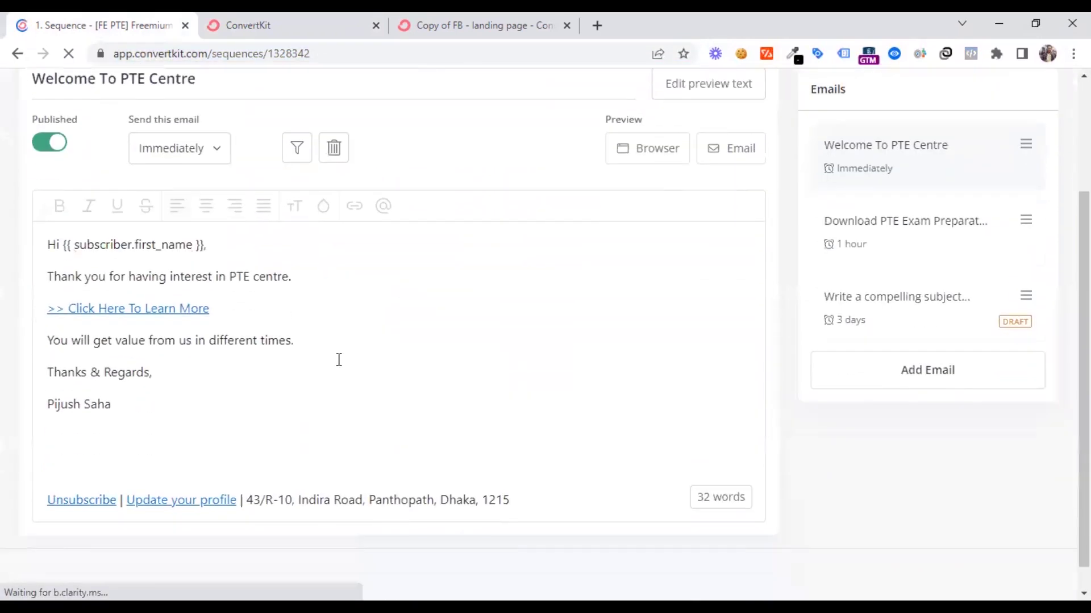
{"action": "left_click_drag", "start_coordinate": [216, 305], "coordinate": [41, 310]}
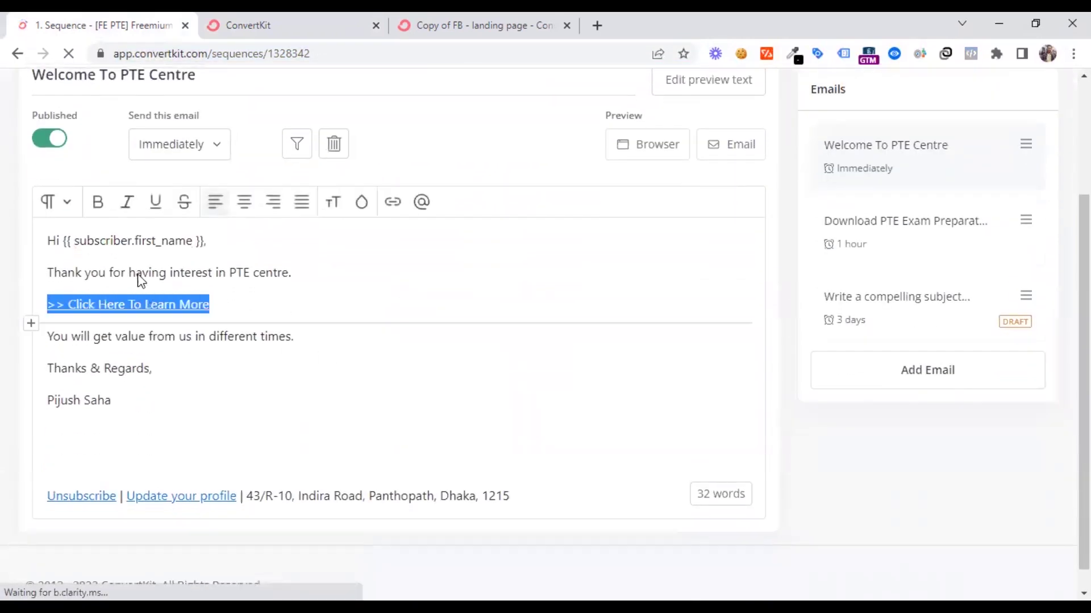
{"action": "left_click", "coordinate": [396, 205]}
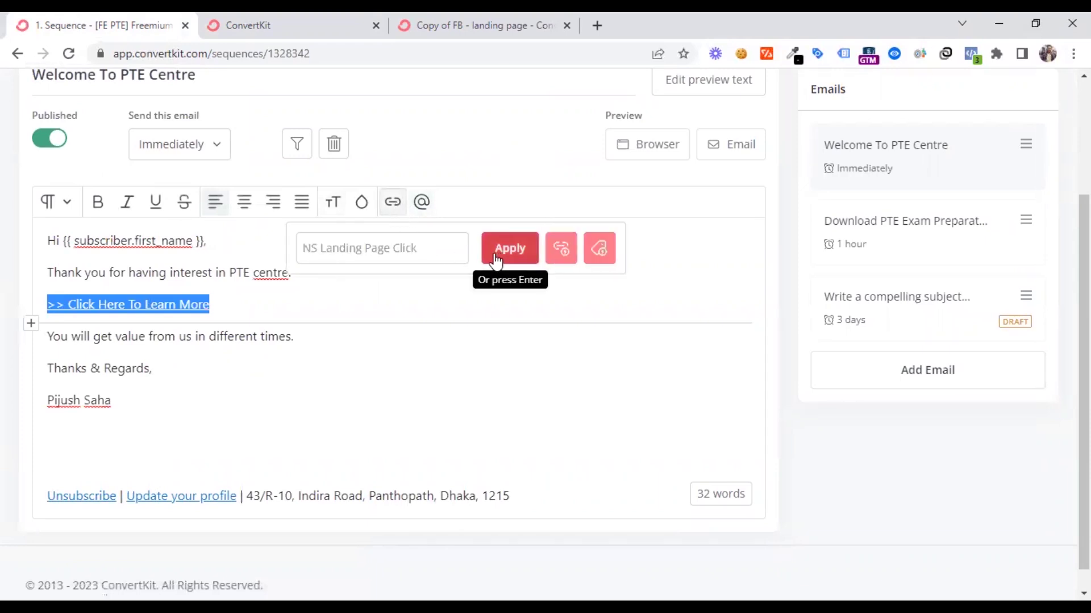
{"action": "left_click", "coordinate": [599, 248]}
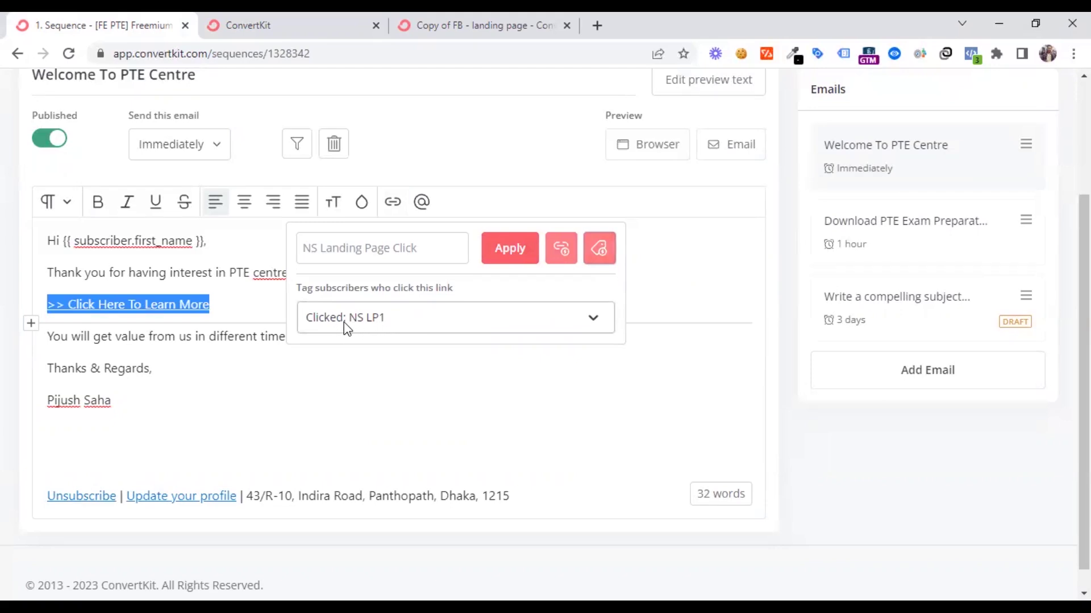
{"action": "left_click", "coordinate": [248, 370]}
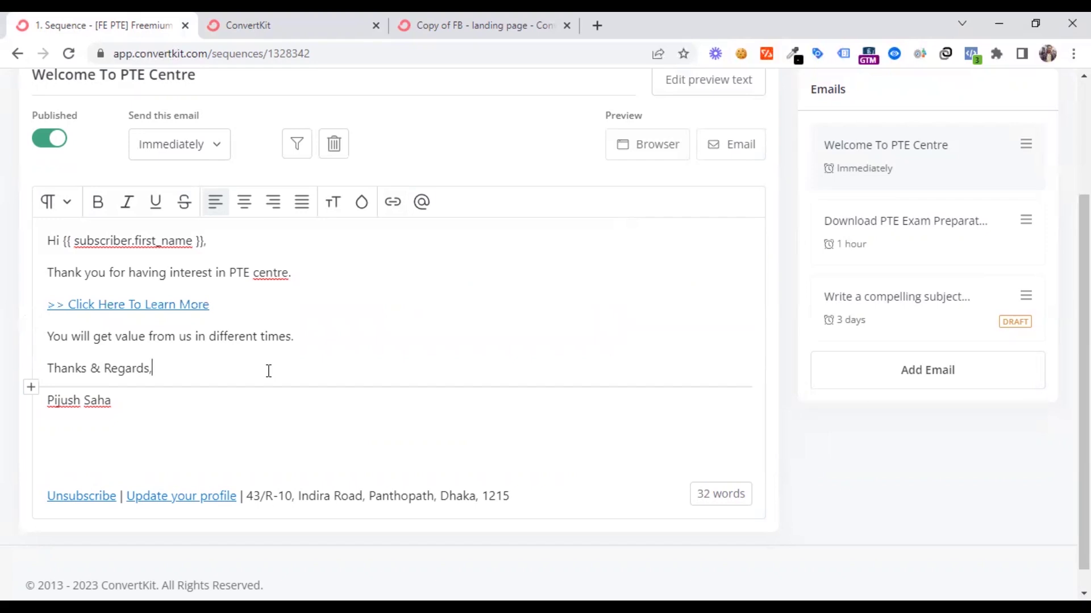
Step: Inspect both the subscriber tag and the link trigger attached to the ">> Click Here To Learn More" link
{"action": "scroll", "coordinate": [275, 371], "scroll_direction": "down", "scroll_amount": 1}
{"action": "scroll", "coordinate": [275, 376], "scroll_direction": "up", "scroll_amount": 3}
{"action": "scroll", "coordinate": [304, 418], "scroll_direction": "down", "scroll_amount": 2}
{"action": "scroll", "coordinate": [432, 381], "scroll_direction": "up", "scroll_amount": 3}
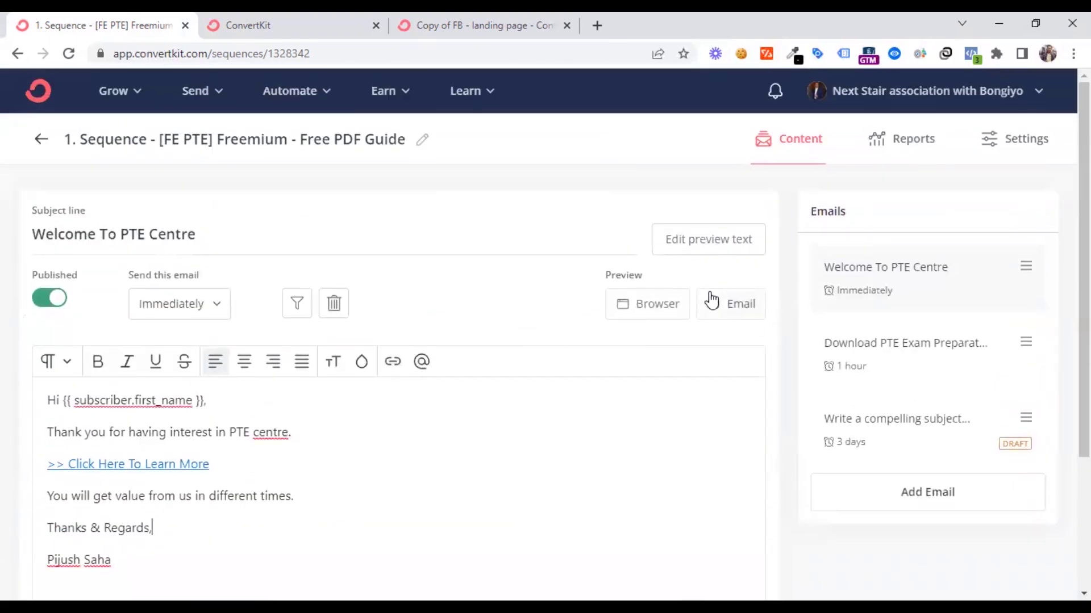
{"action": "left_click_drag", "start_coordinate": [210, 465], "coordinate": [48, 464]}
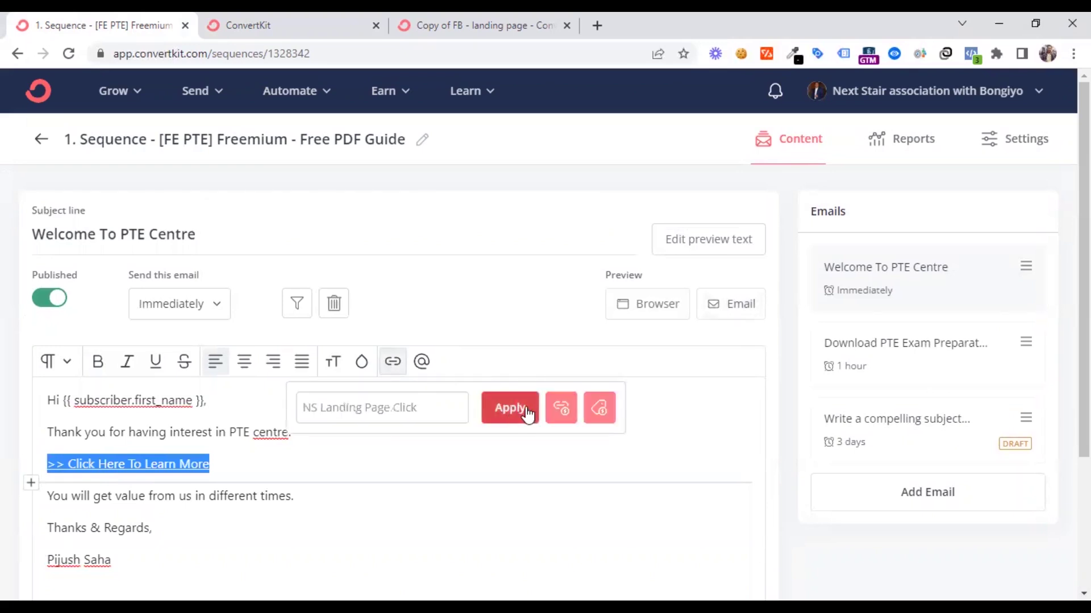
{"action": "left_click", "coordinate": [599, 409]}
{"action": "scroll", "coordinate": [442, 411], "scroll_direction": "down", "scroll_amount": 1}
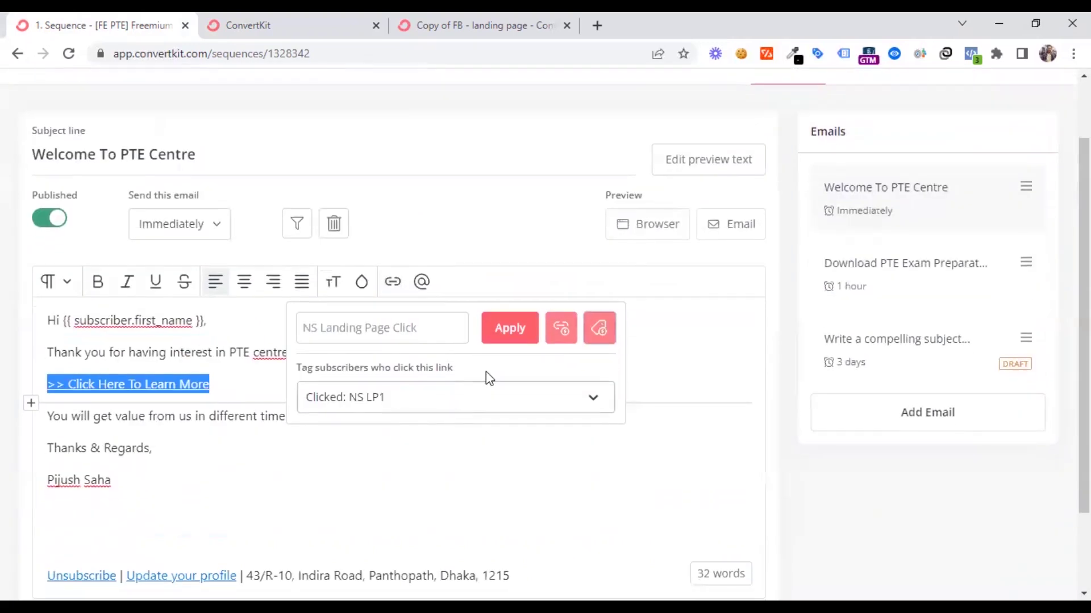
{"action": "left_click", "coordinate": [562, 334]}
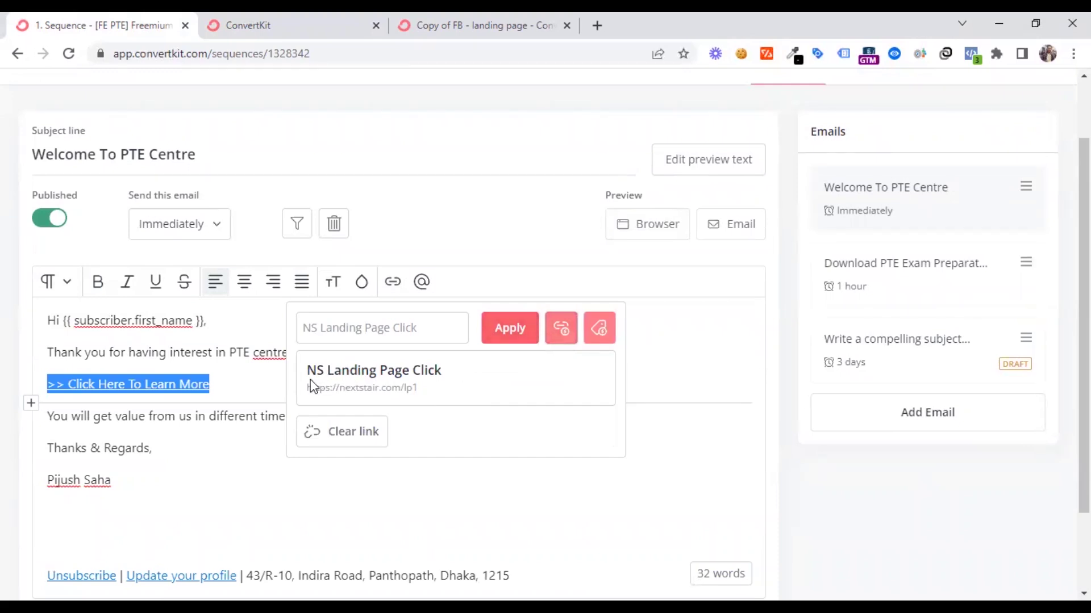
{"action": "left_click_drag", "start_coordinate": [309, 372], "coordinate": [448, 373]}
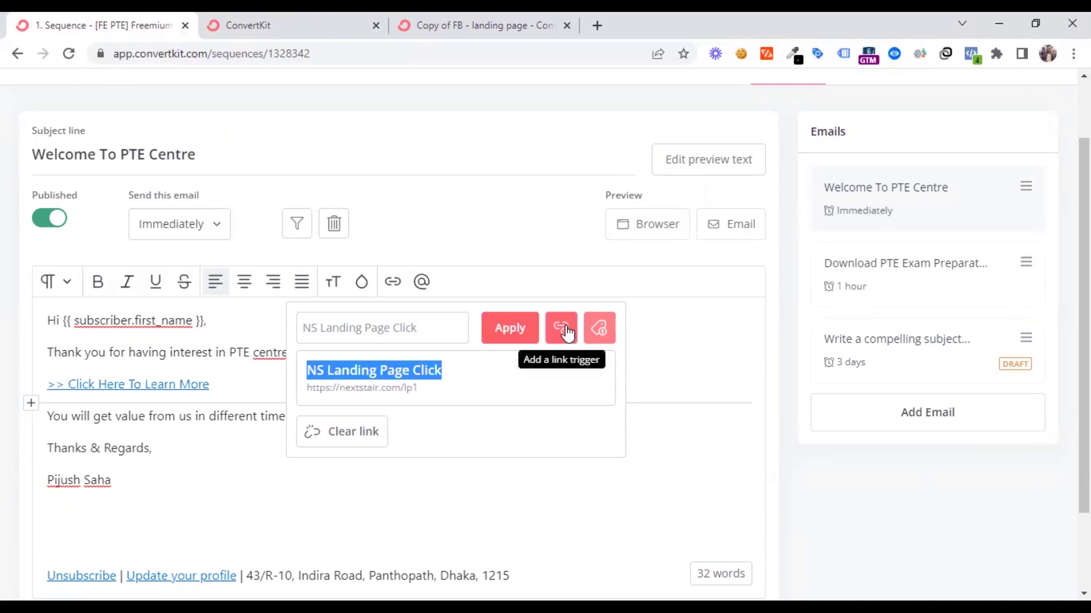
{"action": "left_click", "coordinate": [244, 352]}
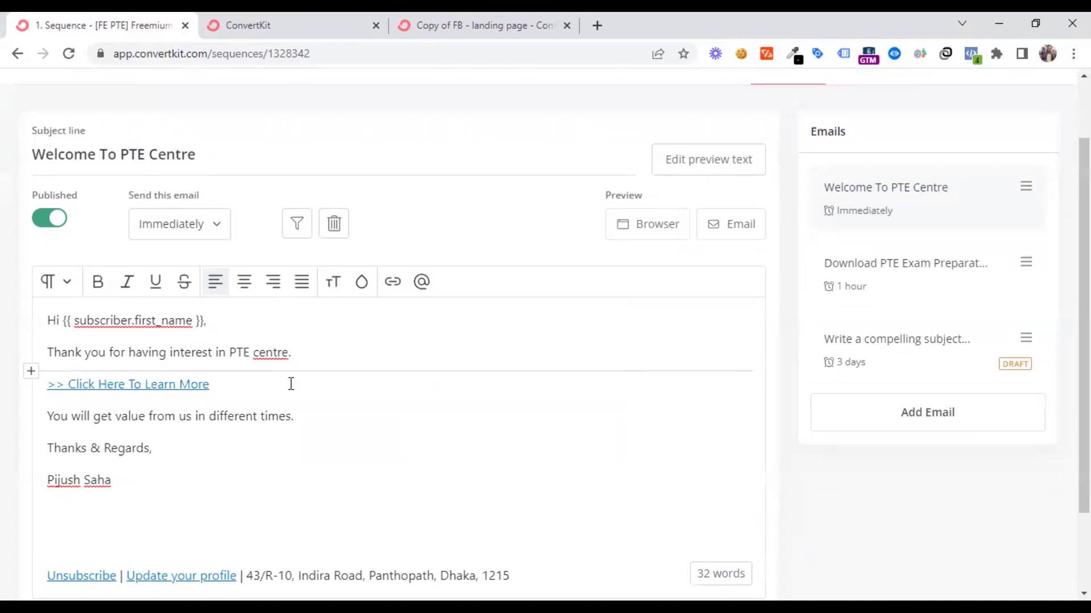
Step: Open the broadcasts in a new browser tab and start a new broadcast with the "Text only" template
{"action": "scroll", "coordinate": [291, 384], "scroll_direction": "up", "scroll_amount": 3}
{"action": "left_click", "coordinate": [200, 91]}
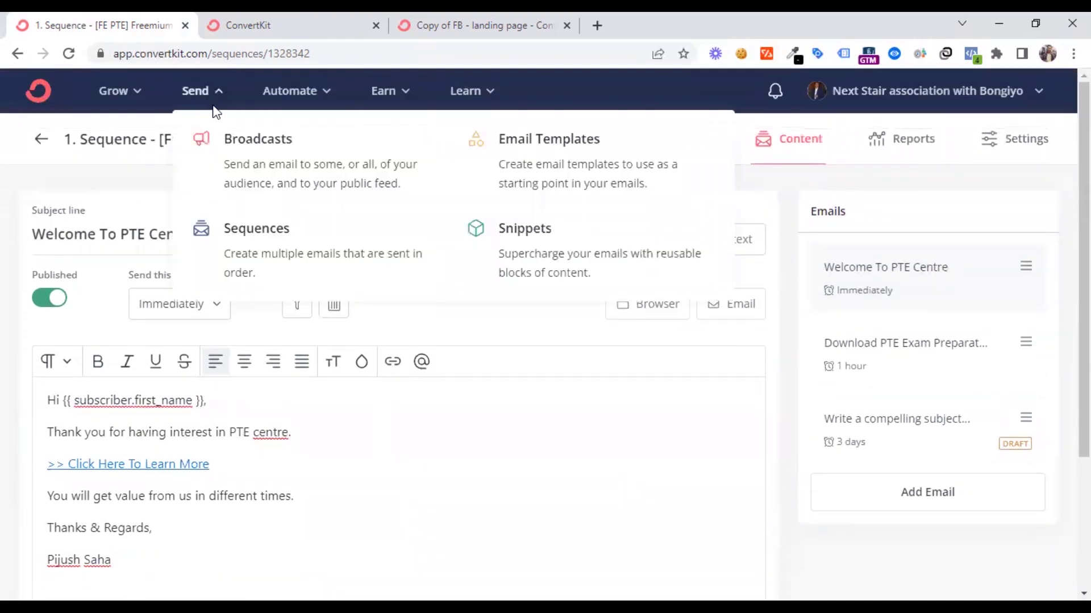
{"action": "left_click", "coordinate": [275, 169], "text": "ctrl"}
{"action": "left_click", "coordinate": [605, 23]}
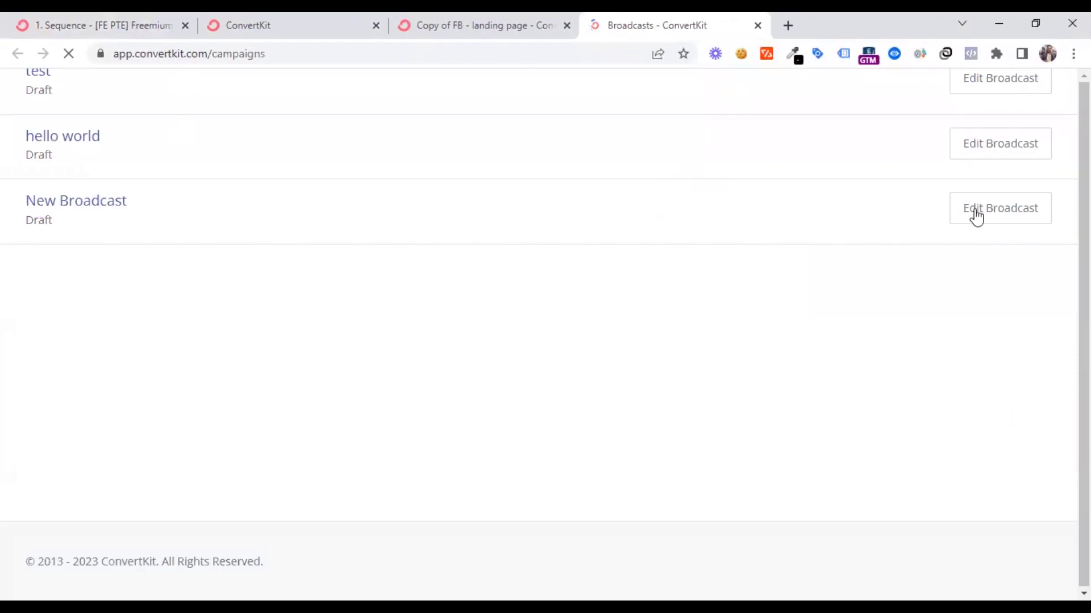
{"action": "left_click", "coordinate": [976, 216]}
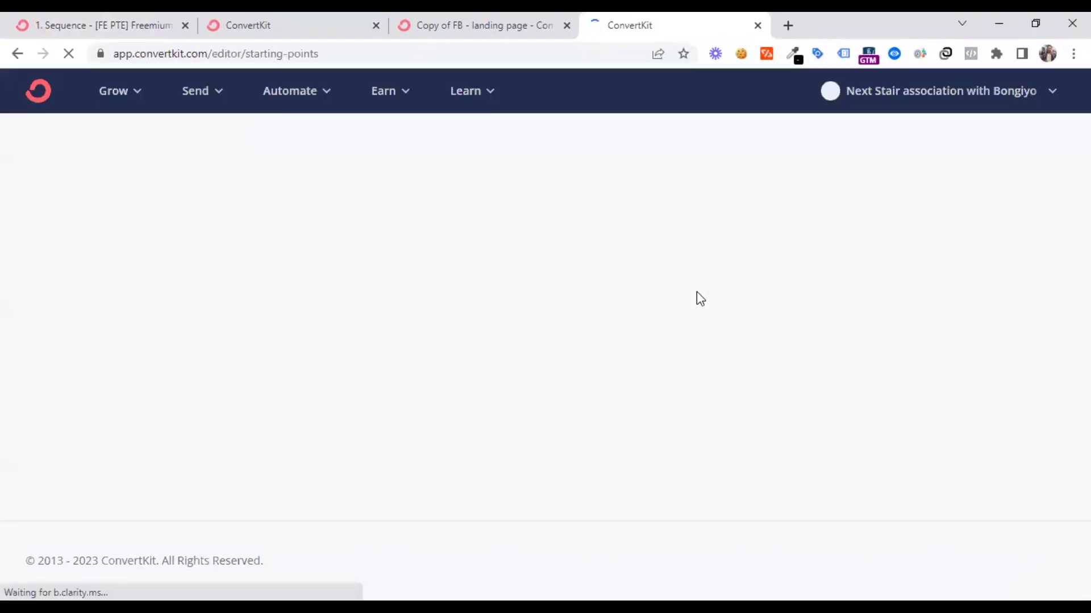
{"action": "left_click", "coordinate": [290, 384]}
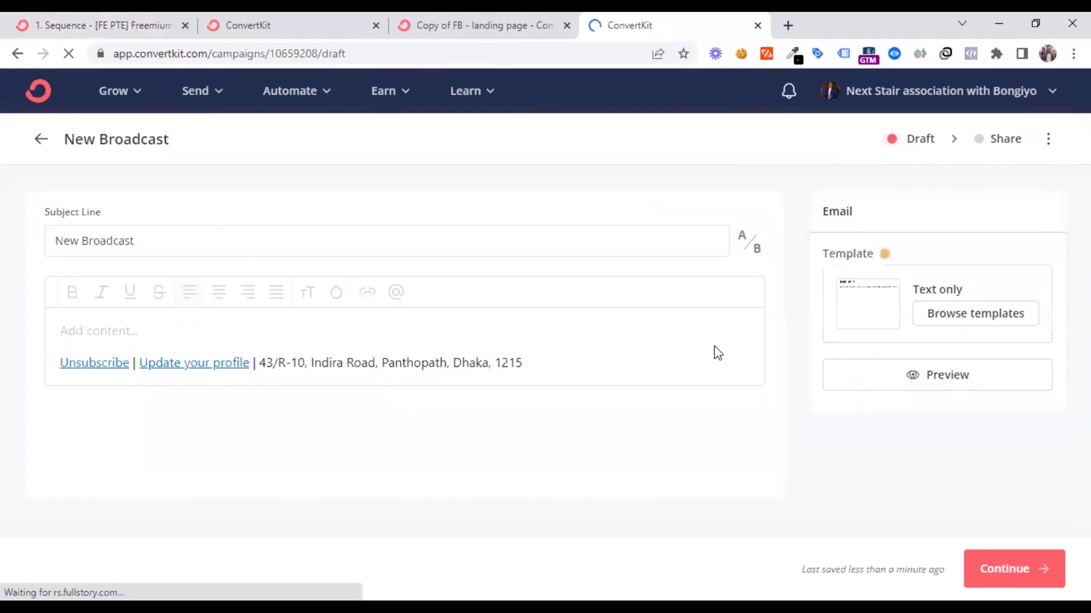
Step: Enter "hi" as the broadcast's subject line and body text, and continue to its sharing settings
{"action": "left_click_drag", "start_coordinate": [154, 243], "coordinate": [25, 234]}
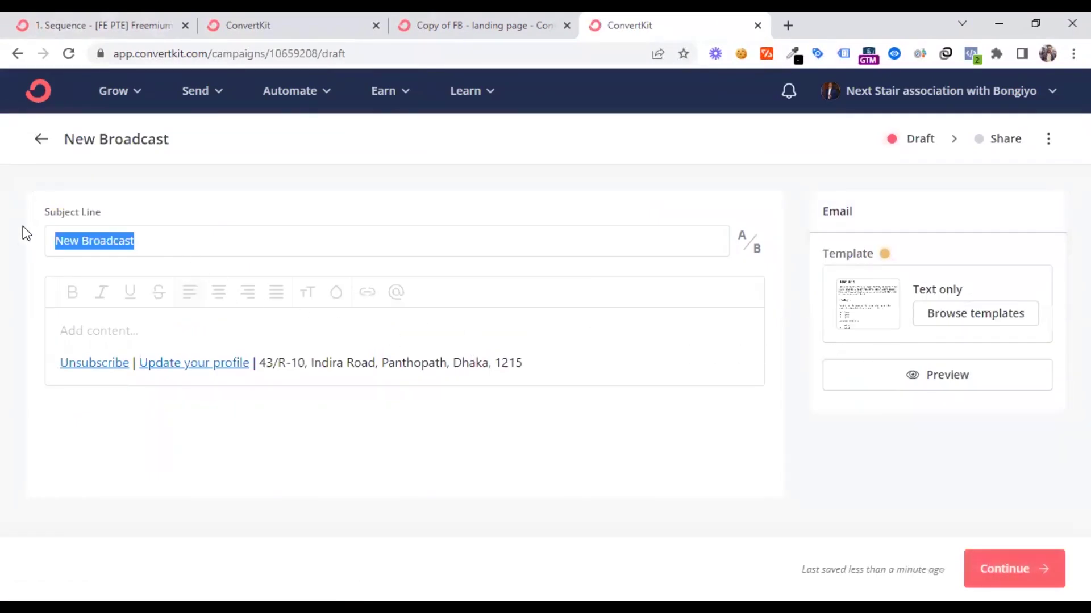
{"action": "type", "text": "hi"}
{"action": "left_click", "coordinate": [123, 330]}
{"action": "type", "text": "h"}
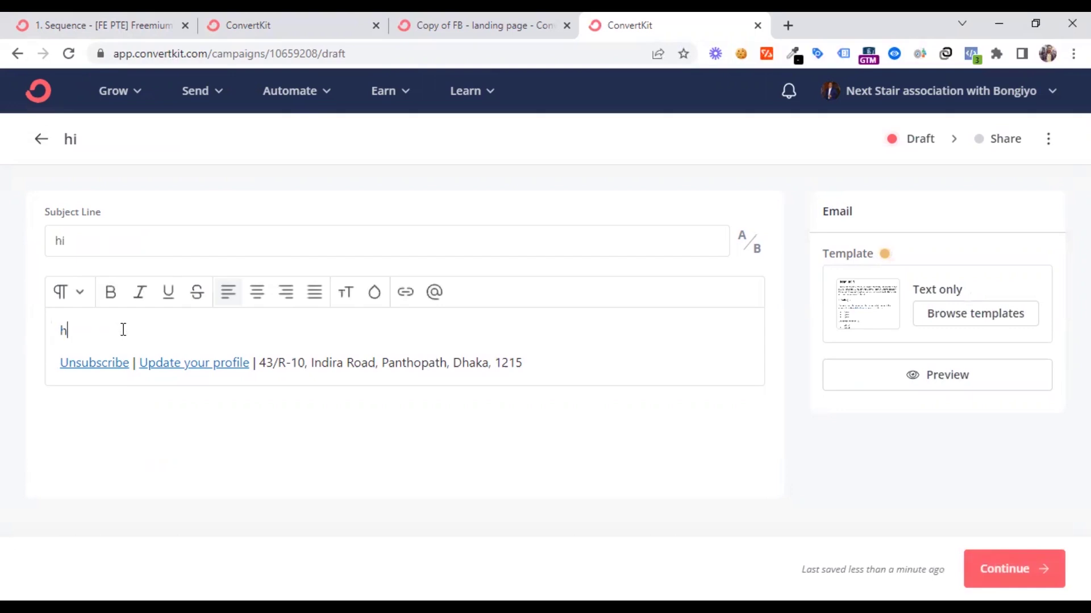
{"action": "left_click", "coordinate": [1014, 569]}
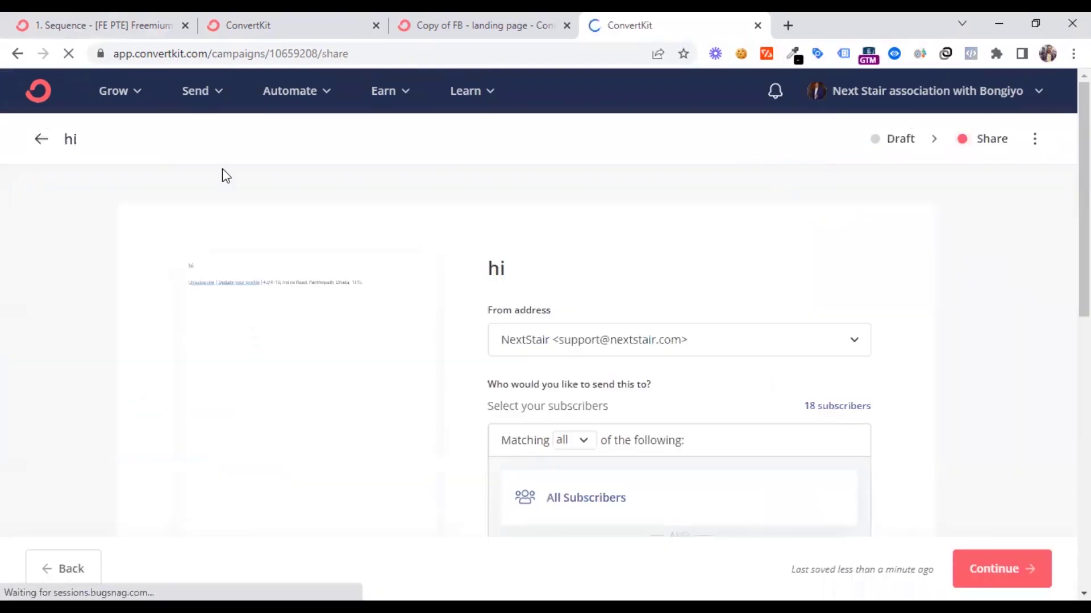
{"action": "left_click", "coordinate": [312, 91]}
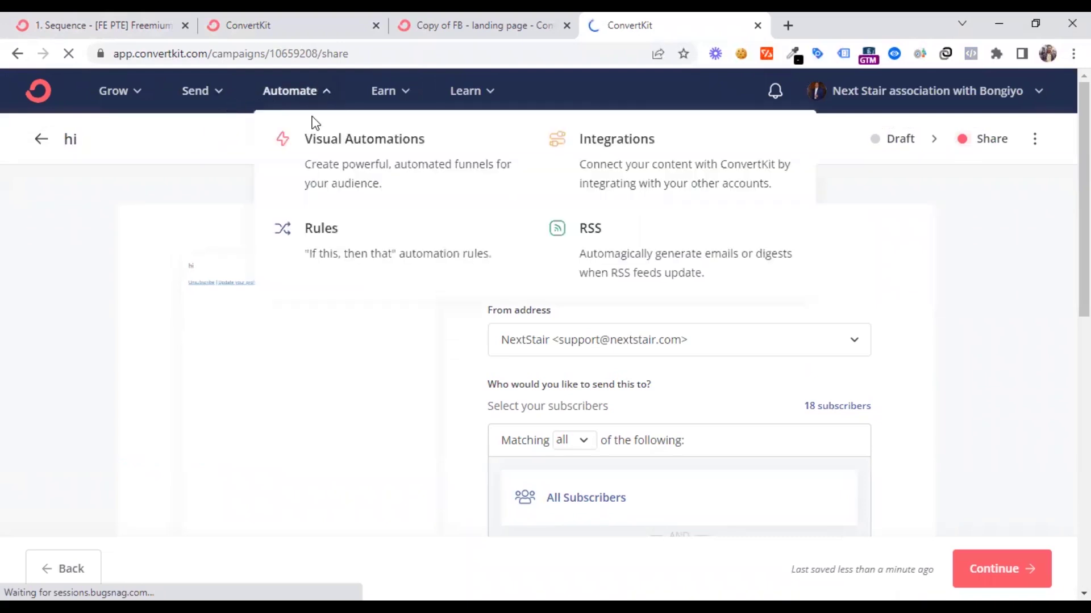
{"action": "left_click", "coordinate": [238, 172]}
{"action": "left_click", "coordinate": [214, 96]}
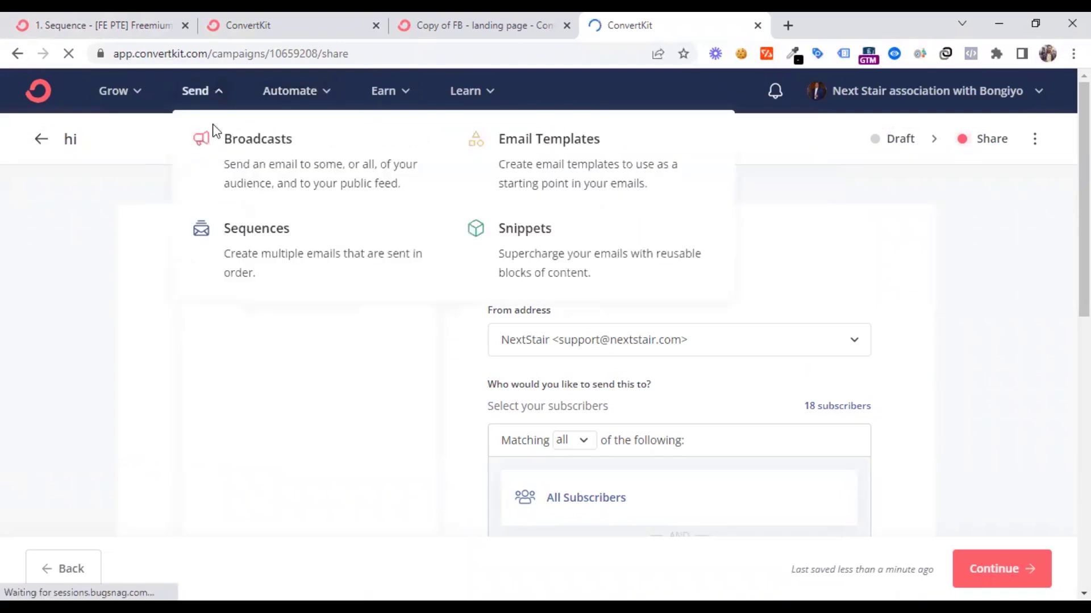
{"action": "left_click", "coordinate": [312, 93]}
{"action": "left_click", "coordinate": [136, 195]}
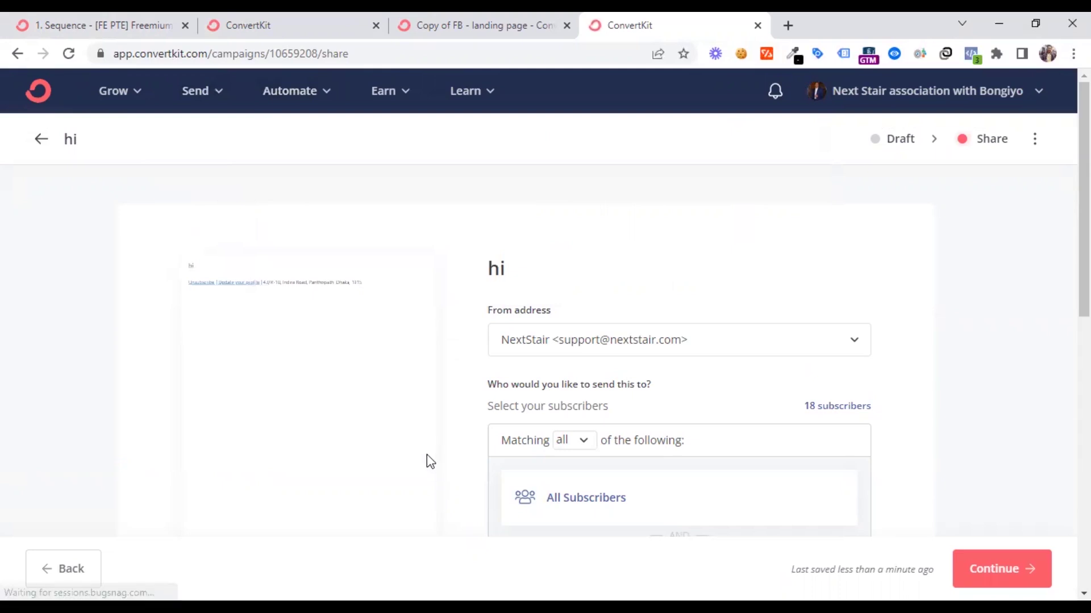
Step: Set up a recipient filter for subscribers who are subscribed to the tag "Clicked: NS LP1"
{"action": "scroll", "coordinate": [427, 454], "scroll_direction": "down", "scroll_amount": 3}
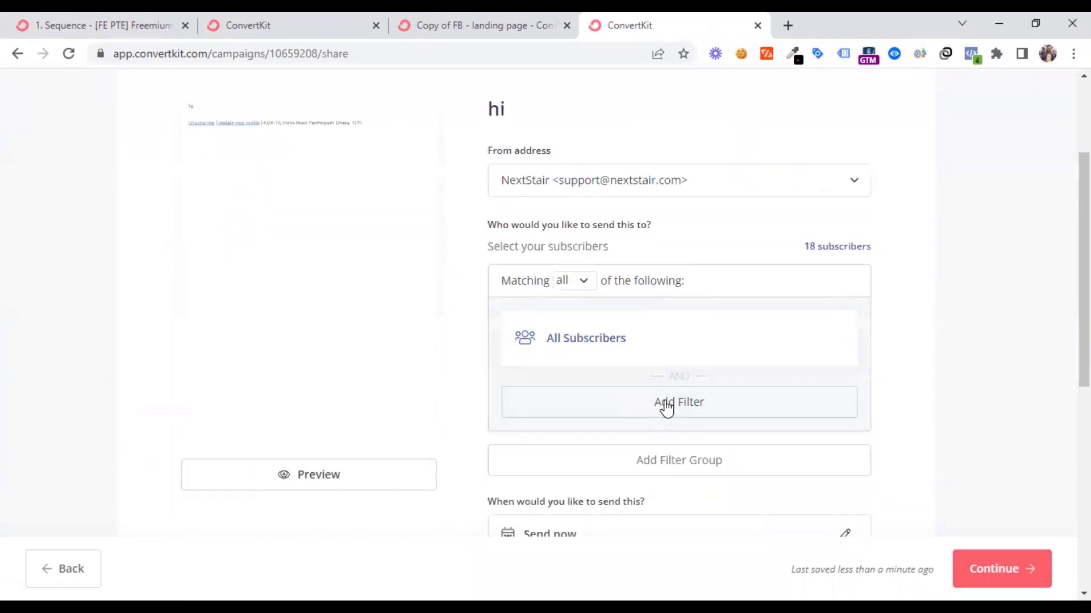
{"action": "left_click", "coordinate": [606, 366]}
{"action": "left_click", "coordinate": [657, 380]}
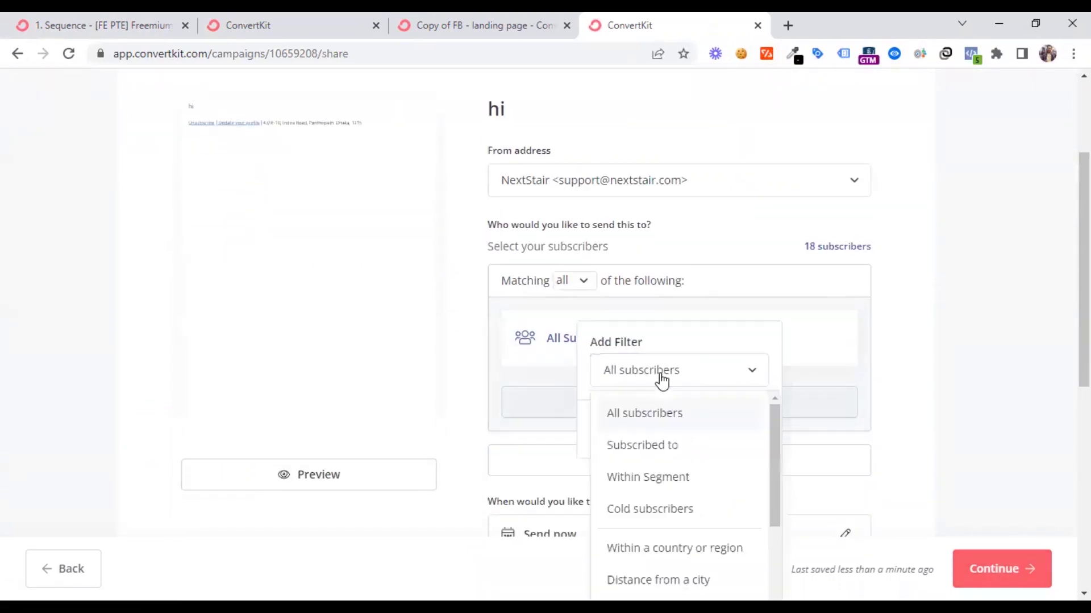
{"action": "left_click", "coordinate": [685, 450]}
{"action": "left_click", "coordinate": [646, 415]}
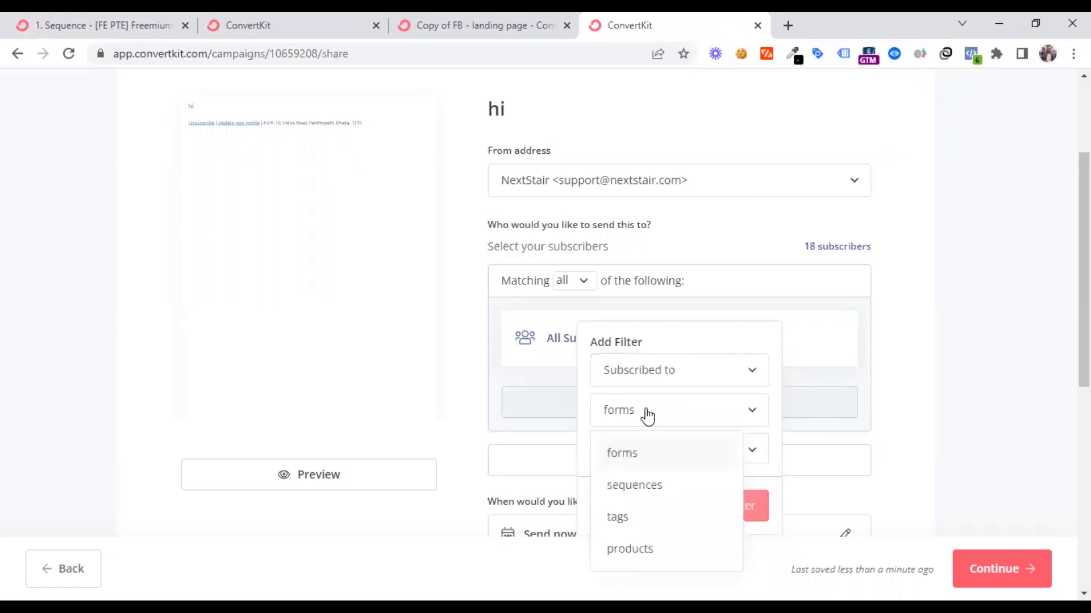
{"action": "left_click", "coordinate": [648, 516]}
{"action": "scroll", "coordinate": [640, 494], "scroll_direction": "down", "scroll_amount": 2}
{"action": "left_click", "coordinate": [657, 369]}
{"action": "left_click", "coordinate": [753, 370]}
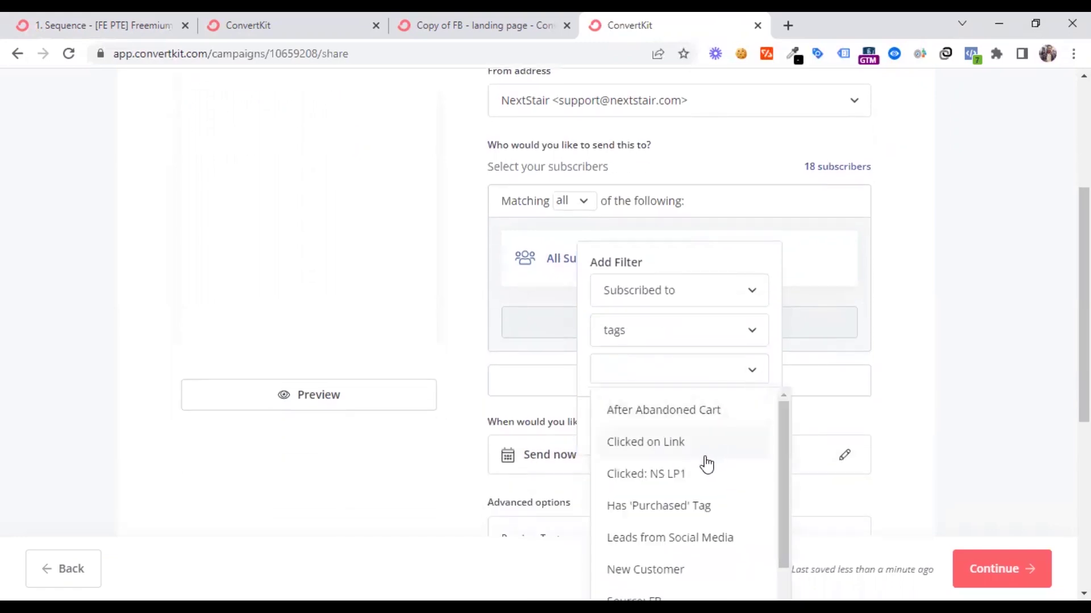
{"action": "left_click", "coordinate": [670, 479]}
{"action": "left_click", "coordinate": [588, 362]}
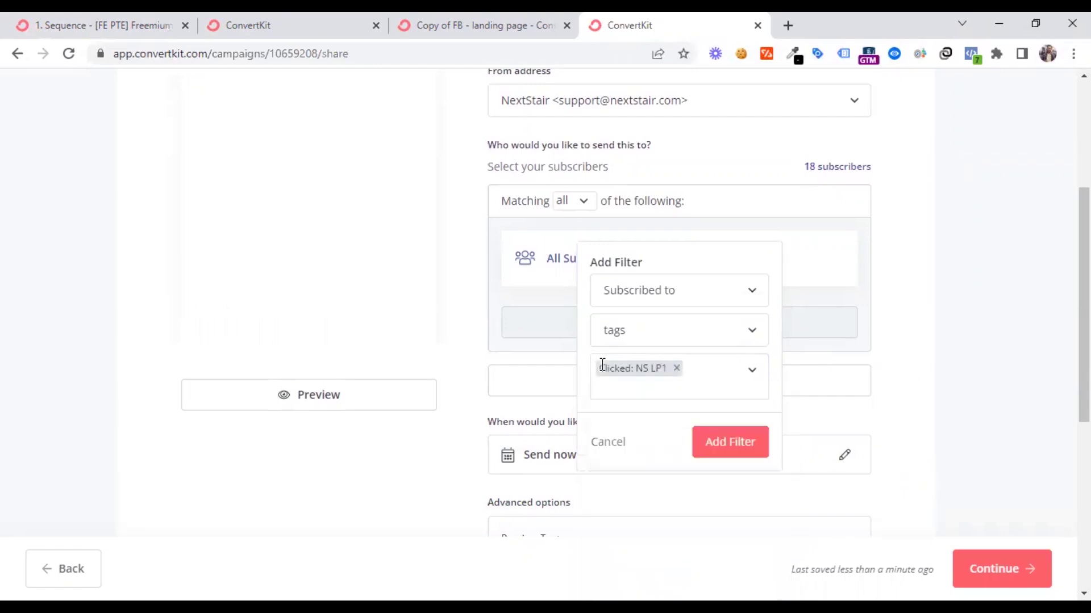
{"action": "scroll", "coordinate": [667, 507], "scroll_direction": "up", "scroll_amount": 5}
{"action": "scroll", "coordinate": [603, 480], "scroll_direction": "down", "scroll_amount": 3}
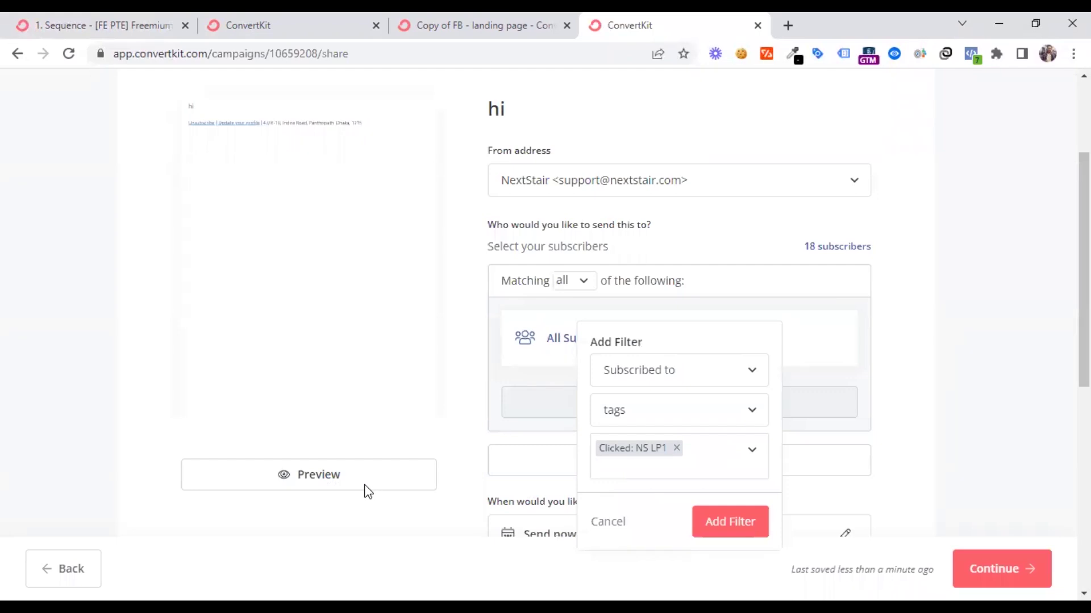
Step: Leave the broadcast and open the list of visual automations
{"action": "scroll", "coordinate": [305, 420], "scroll_direction": "up", "scroll_amount": 3}
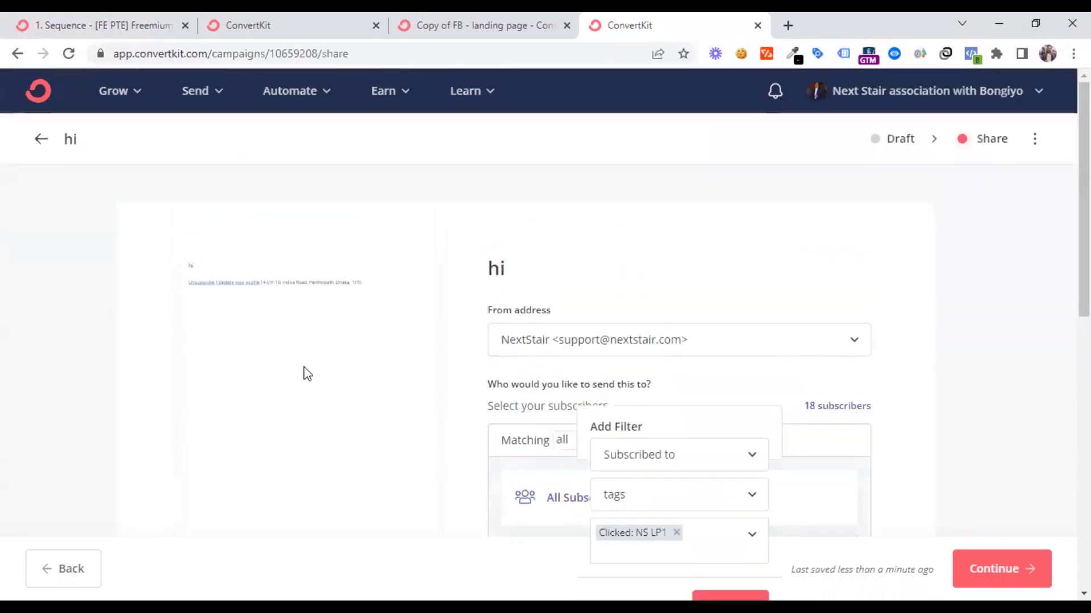
{"action": "left_click", "coordinate": [295, 94]}
{"action": "left_click", "coordinate": [296, 94]}
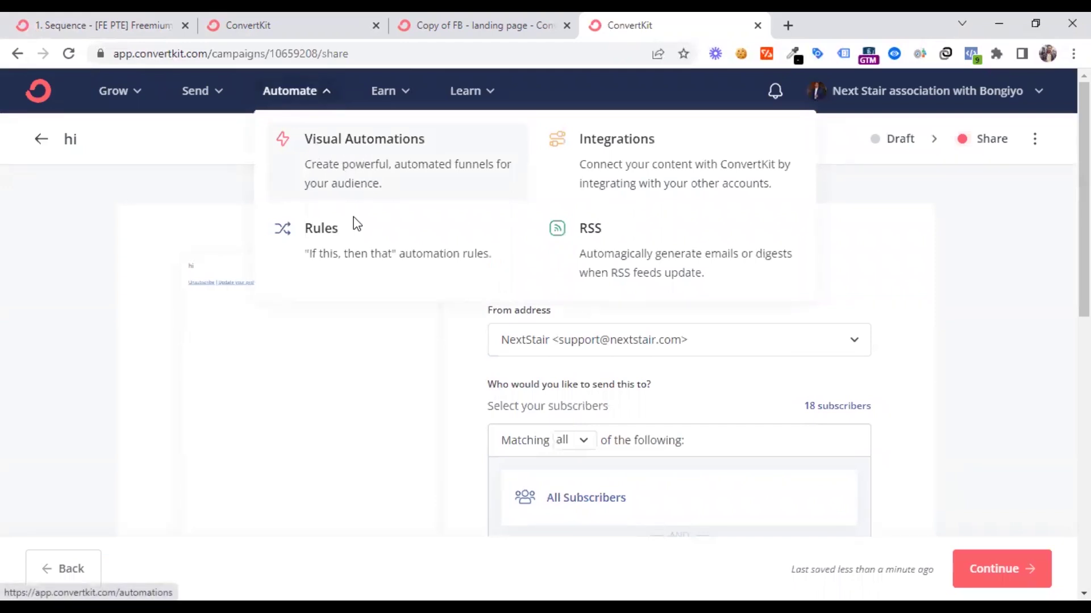
{"action": "left_click", "coordinate": [370, 176]}
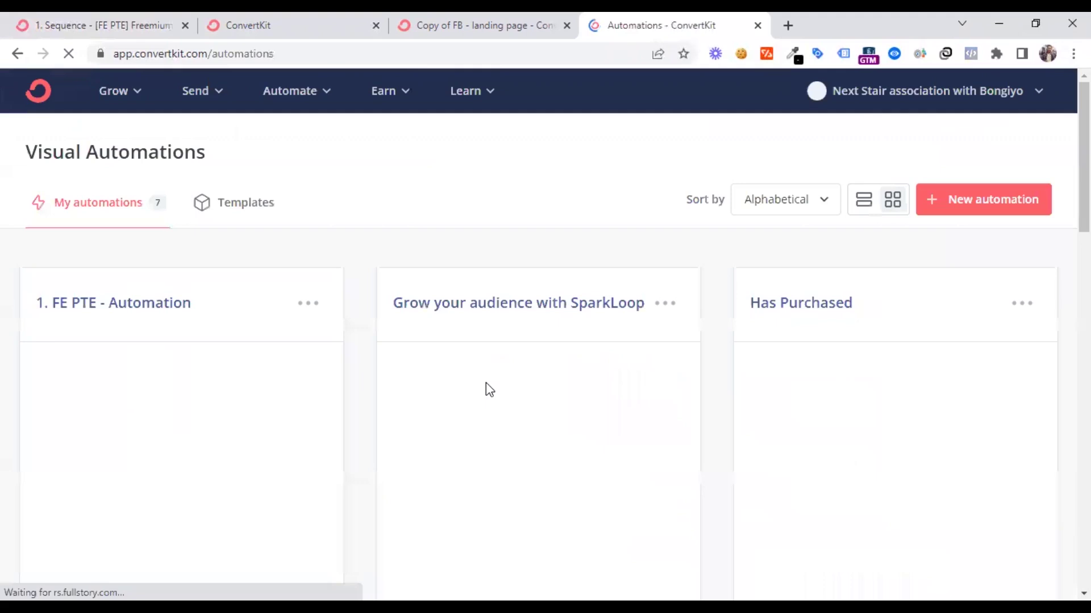
Step: Create an automation from scratch that starts when a subscriber is tagged with "Clicked: NS LP1"
{"action": "left_click", "coordinate": [964, 223]}
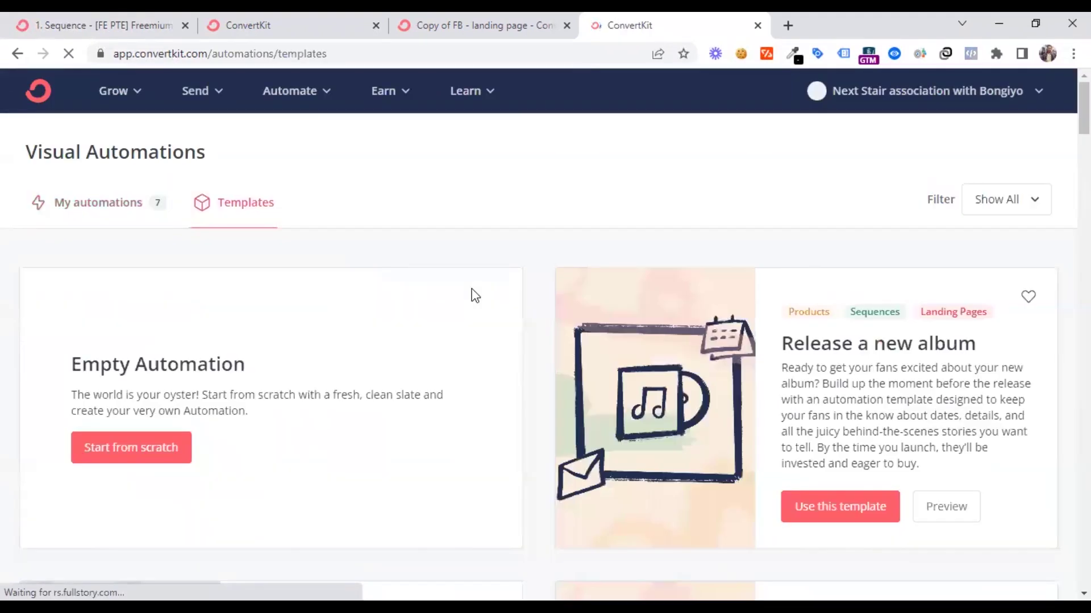
{"action": "left_click", "coordinate": [145, 448]}
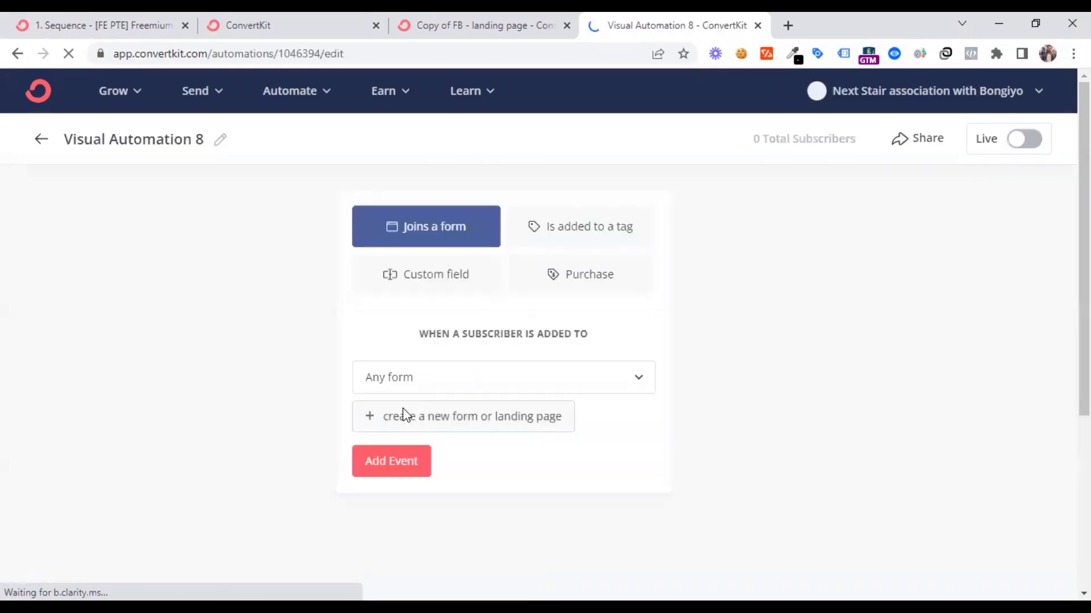
{"action": "left_click", "coordinate": [570, 236]}
{"action": "left_click", "coordinate": [482, 377]}
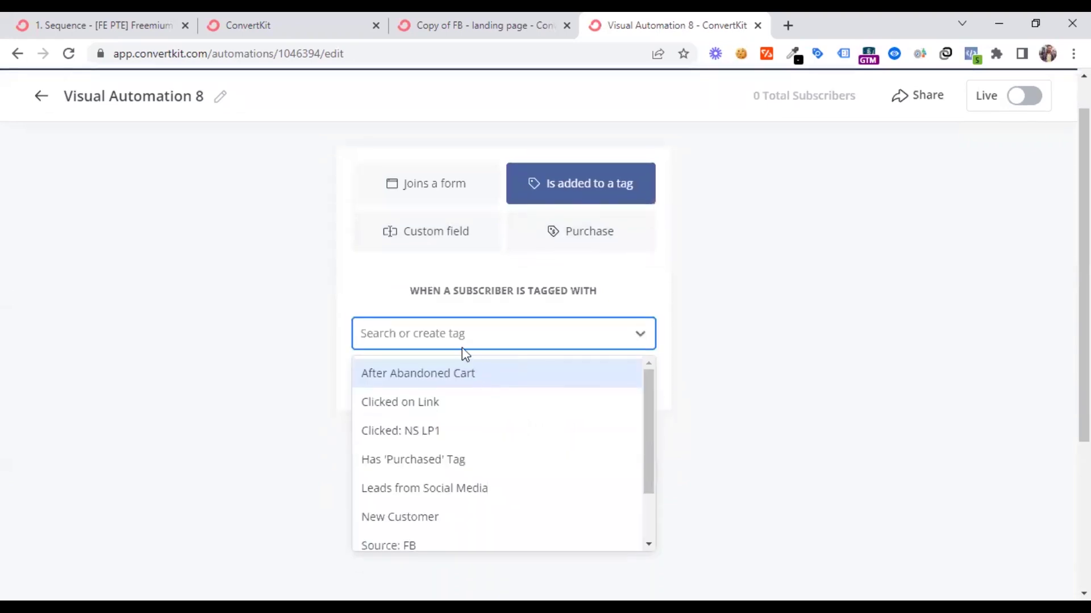
{"action": "left_click", "coordinate": [449, 430]}
{"action": "left_click", "coordinate": [417, 390]}
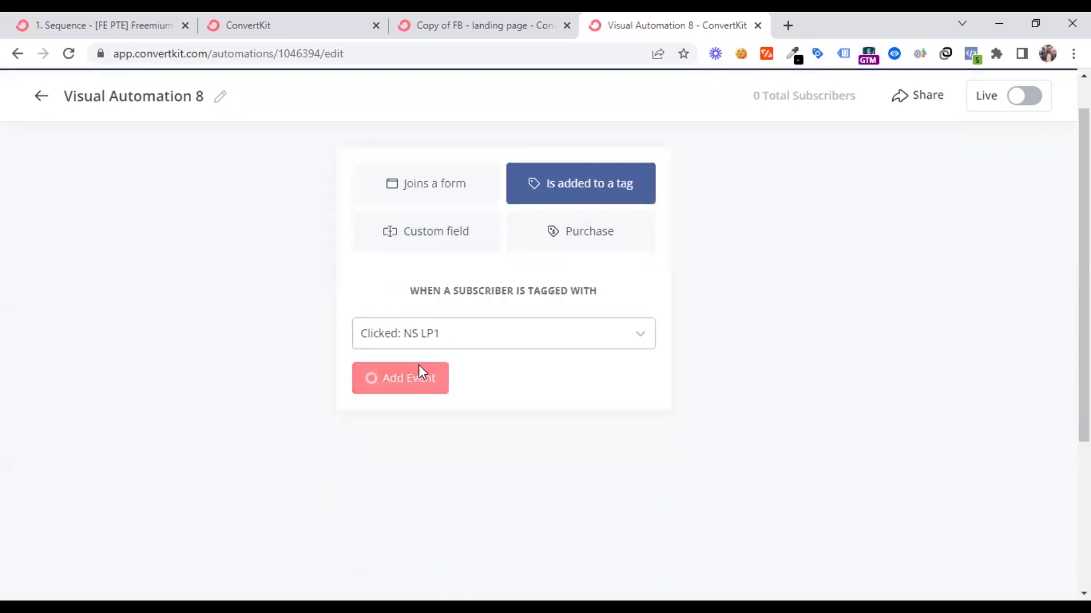
Step: Add an action below the tag event that puts the subscriber into the email sequence "1. Sequence - [FE PTE] Freemium - Free PDF Guide"
{"action": "scroll", "coordinate": [434, 420], "scroll_direction": "down", "scroll_amount": 1}
{"action": "scroll", "coordinate": [435, 421], "scroll_direction": "down", "scroll_amount": 1}
{"action": "left_click", "coordinate": [539, 272]}
{"action": "scroll", "coordinate": [478, 397], "scroll_direction": "down", "scroll_amount": 1}
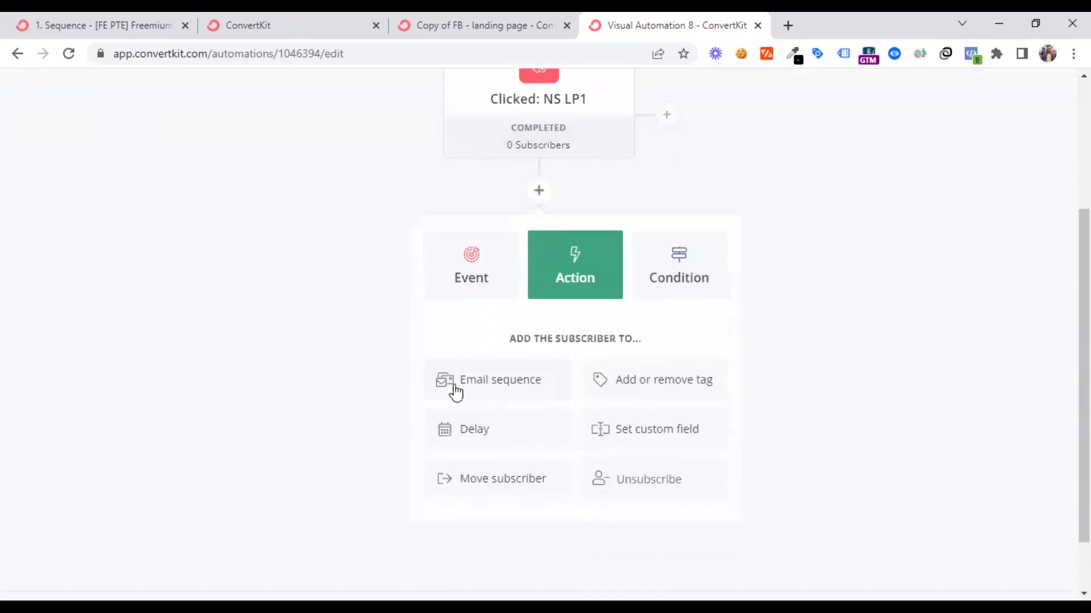
{"action": "left_click", "coordinate": [504, 392]}
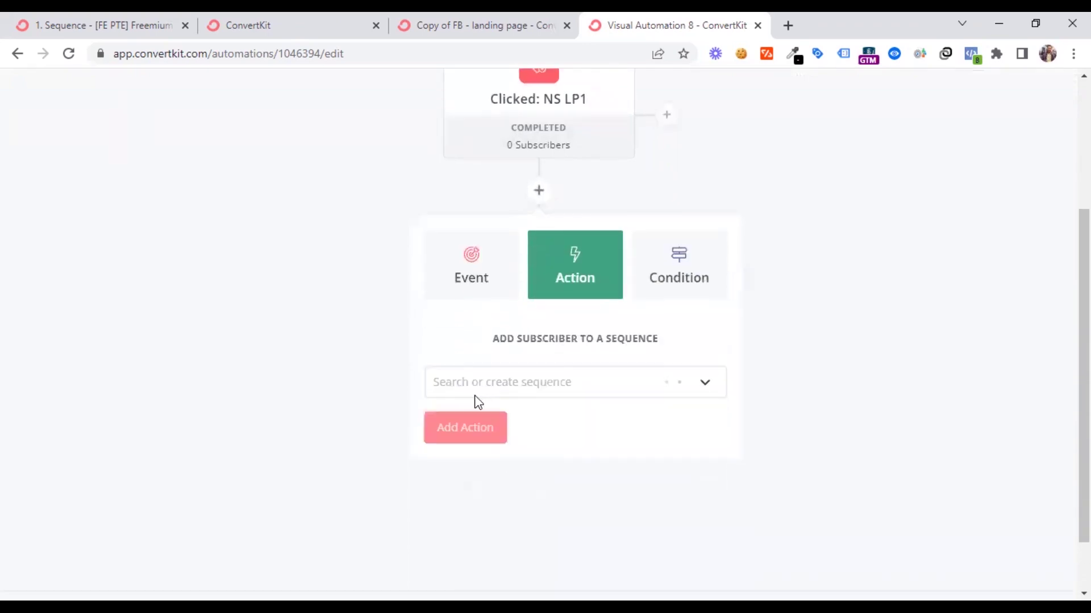
{"action": "scroll", "coordinate": [440, 366], "scroll_direction": "up", "scroll_amount": 3}
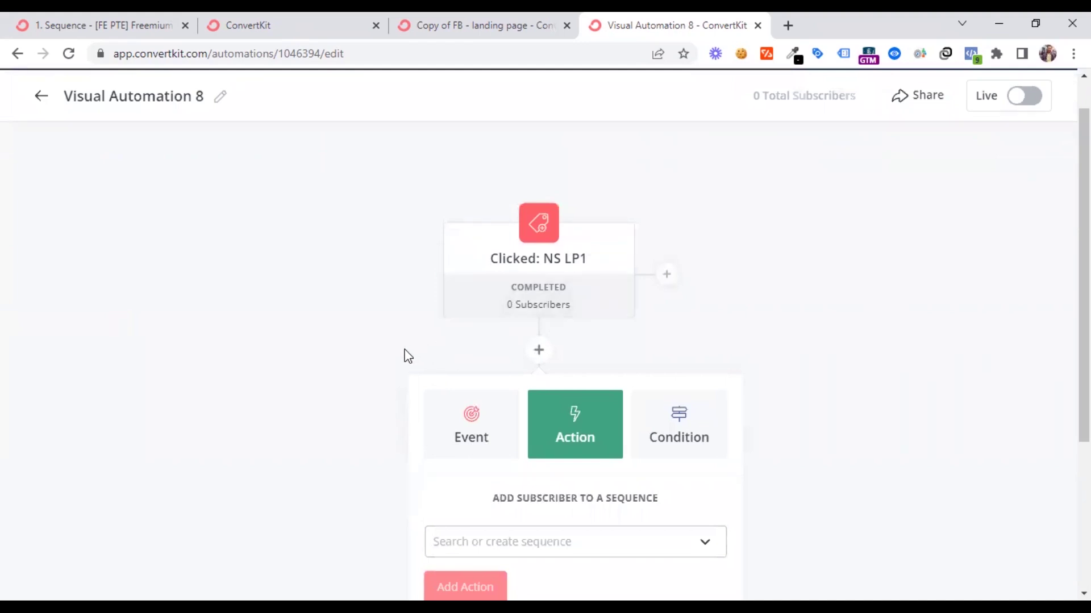
{"action": "mouse_move", "coordinate": [556, 312]}
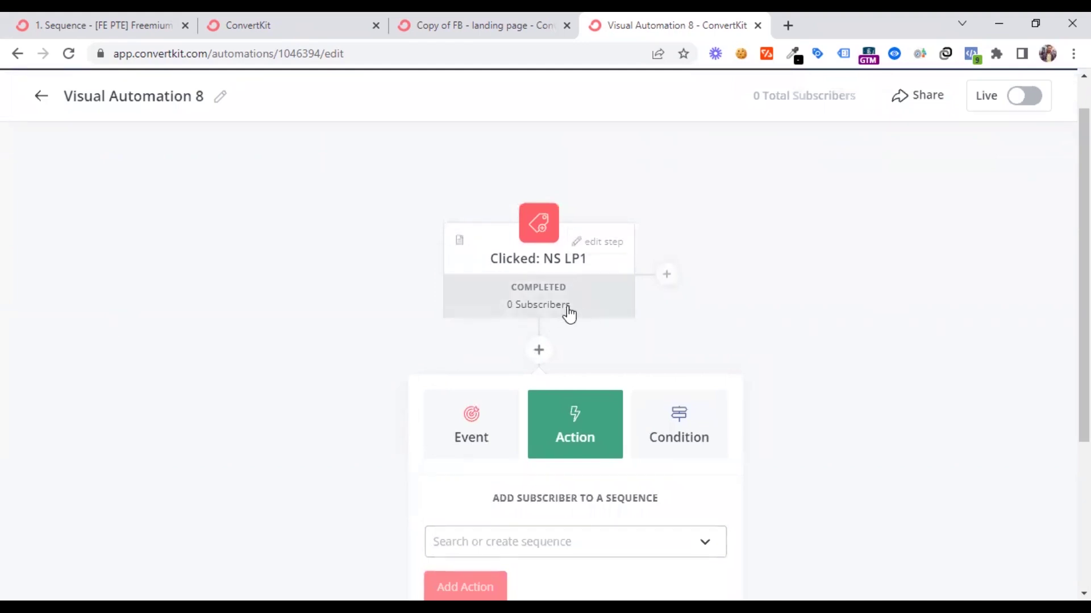
{"action": "scroll", "coordinate": [485, 378], "scroll_direction": "down", "scroll_amount": 3}
{"action": "left_click", "coordinate": [502, 379]}
{"action": "left_click", "coordinate": [493, 375]}
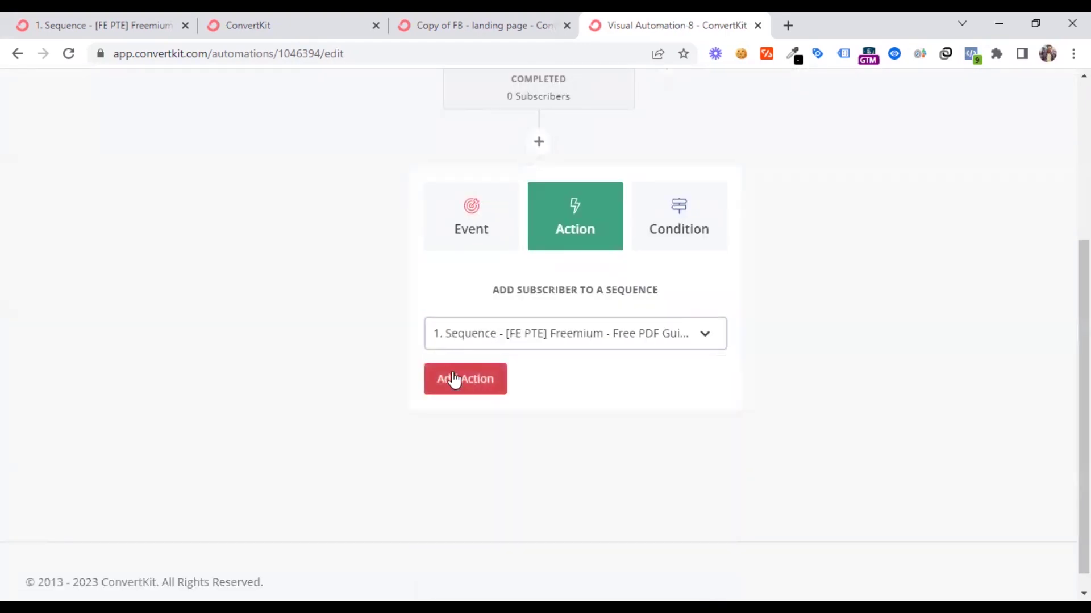
{"action": "left_click", "coordinate": [460, 379]}
{"action": "scroll", "coordinate": [380, 409], "scroll_direction": "up", "scroll_amount": 3}
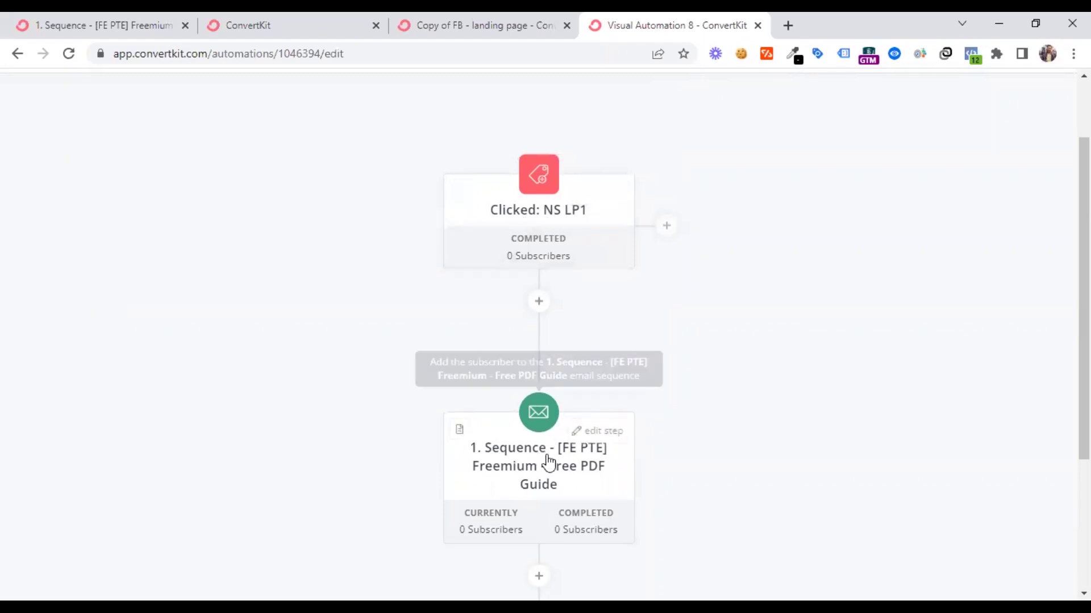
{"action": "scroll", "coordinate": [535, 383], "scroll_direction": "down", "scroll_amount": 3}
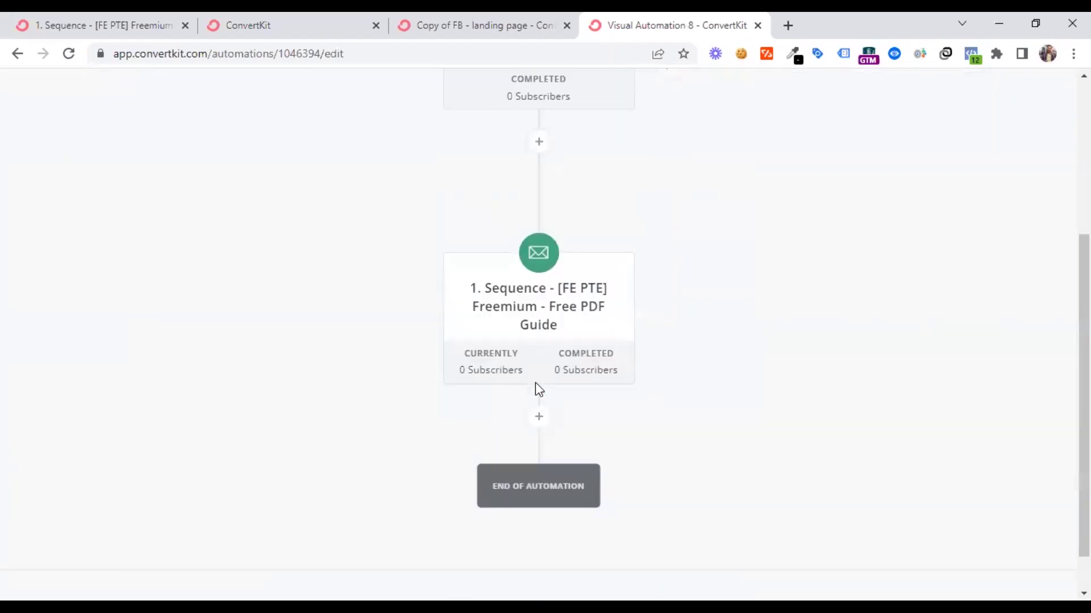
{"action": "scroll", "coordinate": [537, 391], "scroll_direction": "up", "scroll_amount": 3}
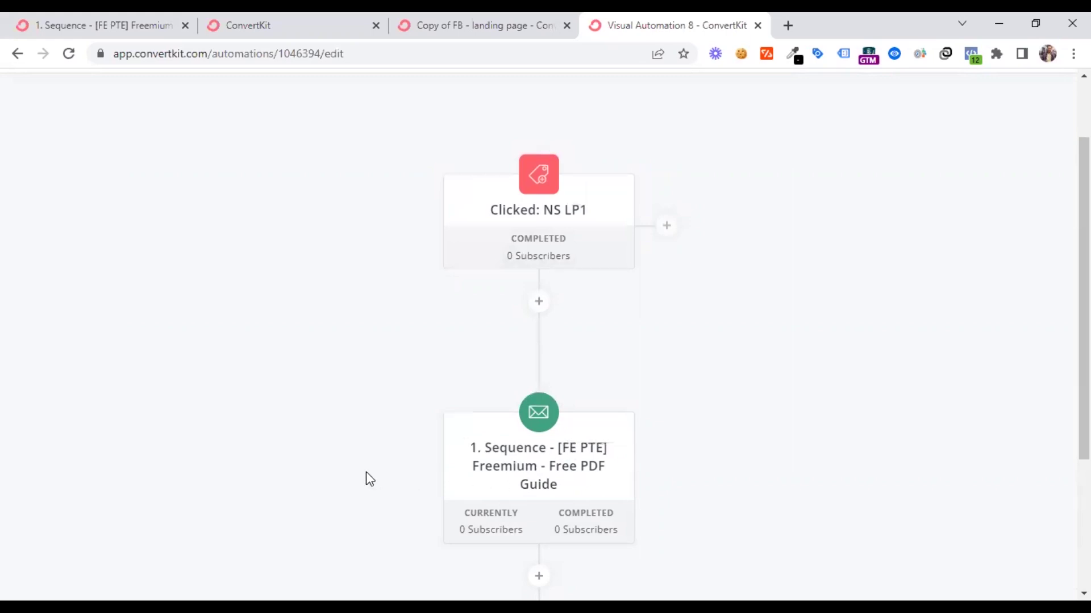
{"action": "scroll", "coordinate": [366, 473], "scroll_direction": "down", "scroll_amount": 3}
{"action": "scroll", "coordinate": [366, 472], "scroll_direction": "up", "scroll_amount": 5}
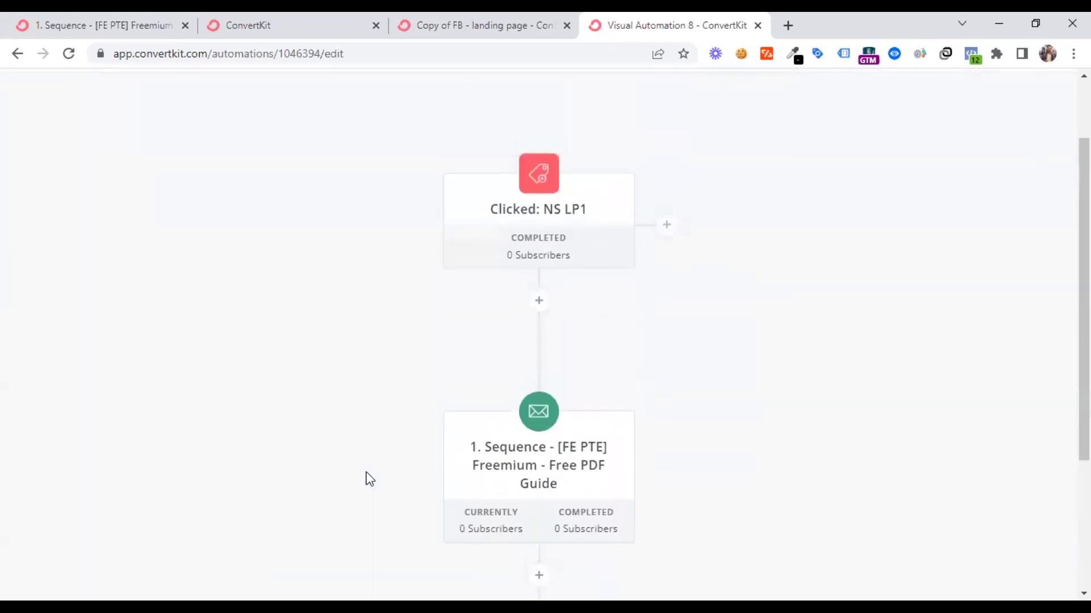